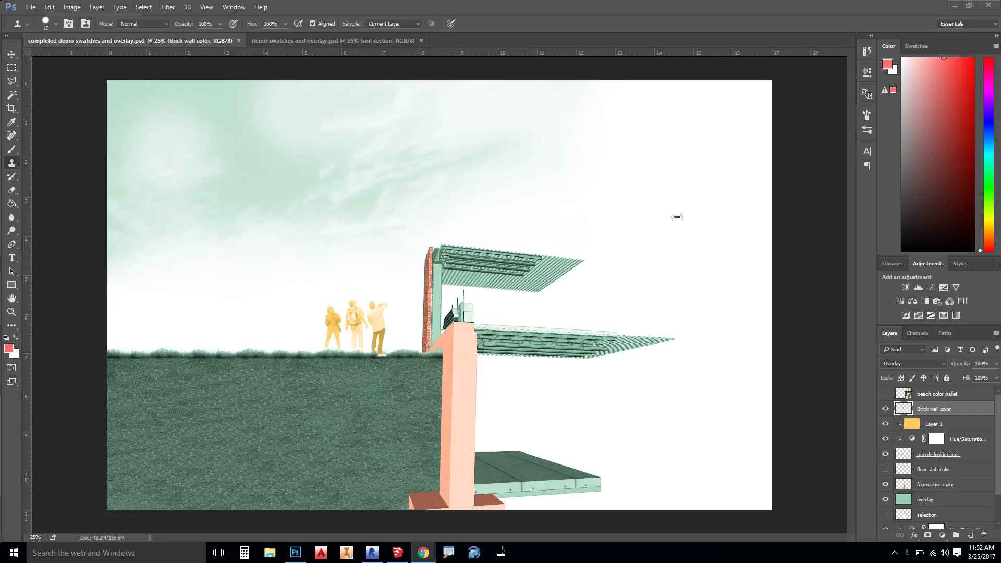
Step: Flip between the finished render and 'demo swatches and overlay.psd', showing the beach color pallet layer in the finished file
click(301, 39)
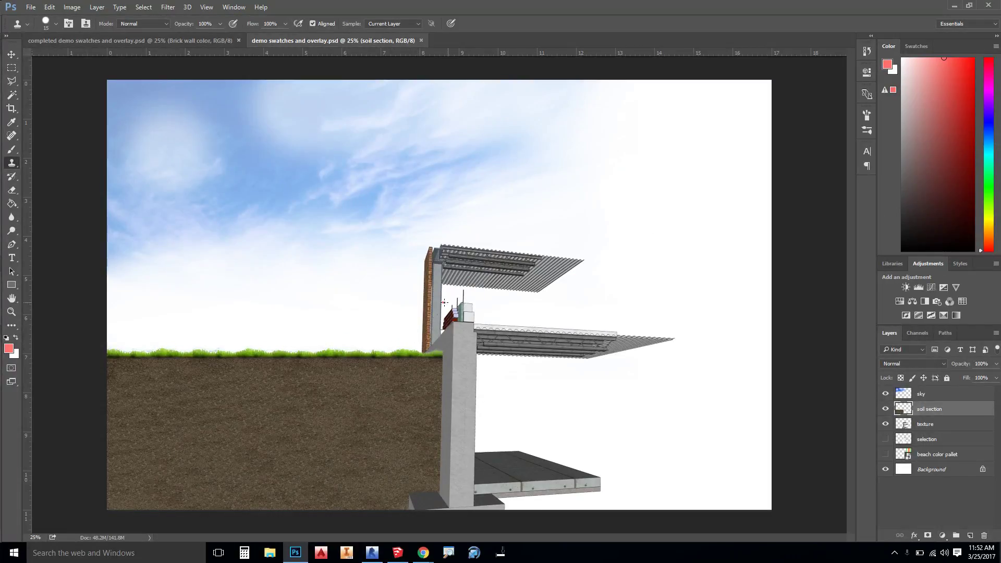
click(148, 40)
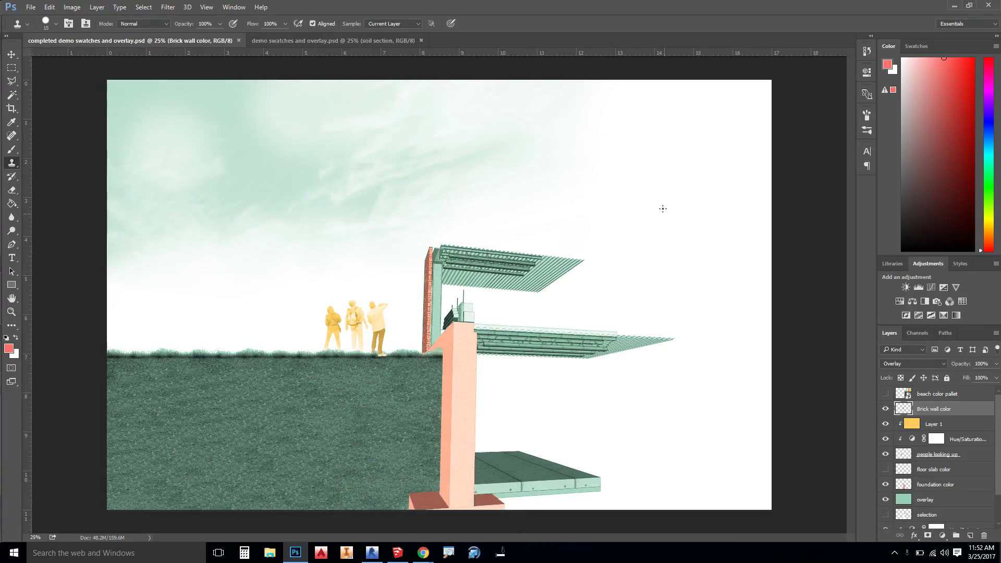
click(885, 393)
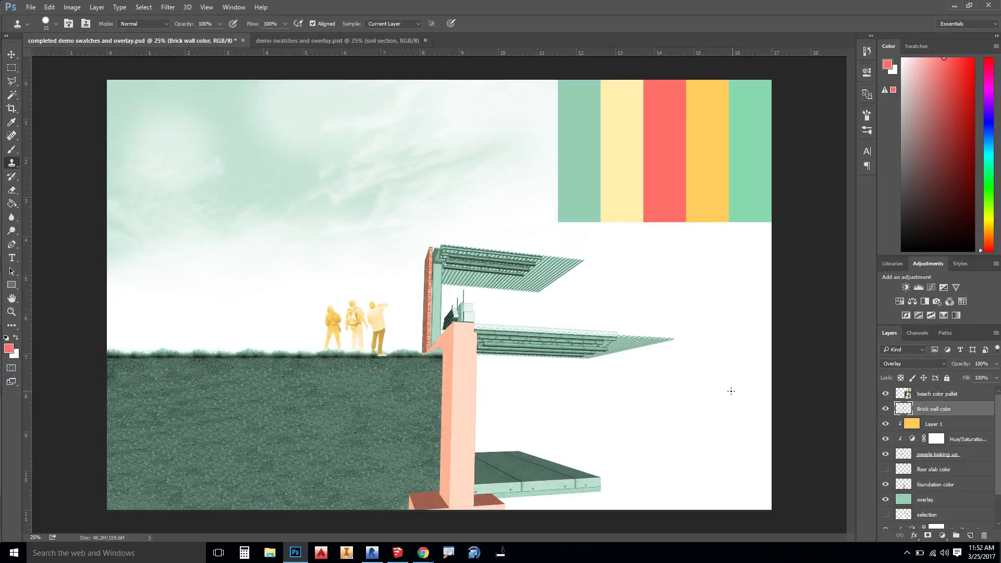
click(364, 41)
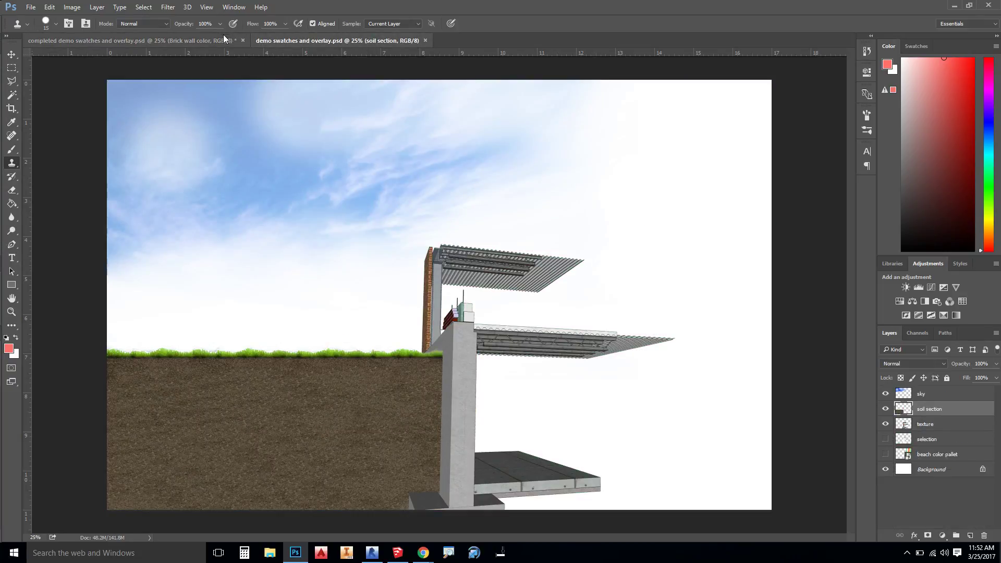
click(204, 40)
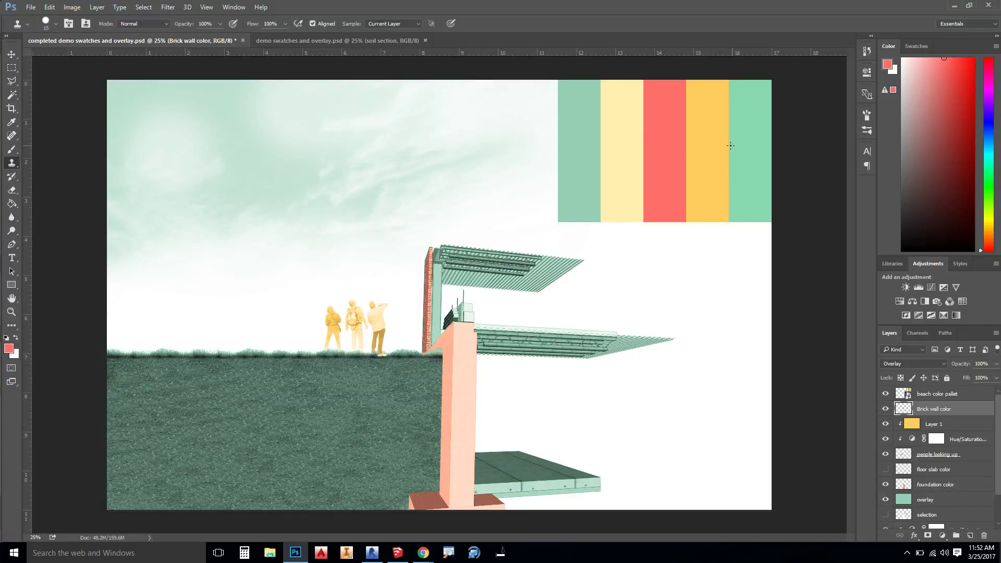
click(328, 40)
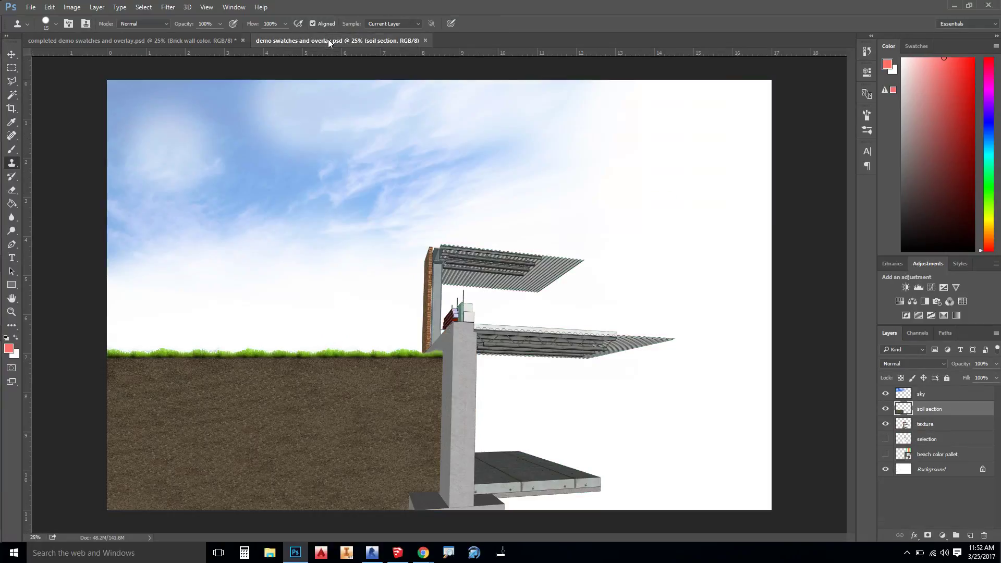
Step: Toggle the beach color pallet, sky, soil section and texture layers to check what each contains
click(942, 458)
click(885, 455)
click(885, 454)
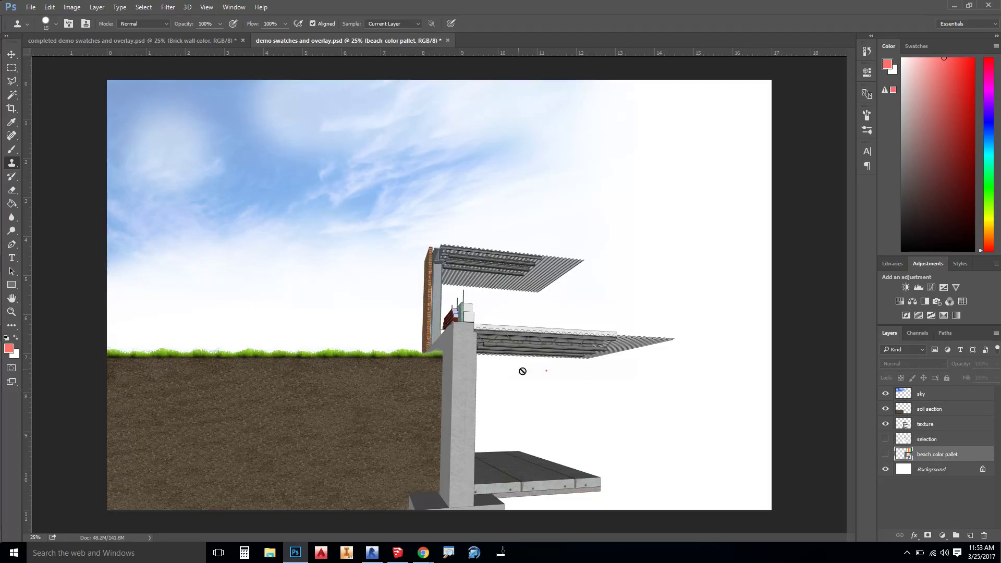
click(932, 396)
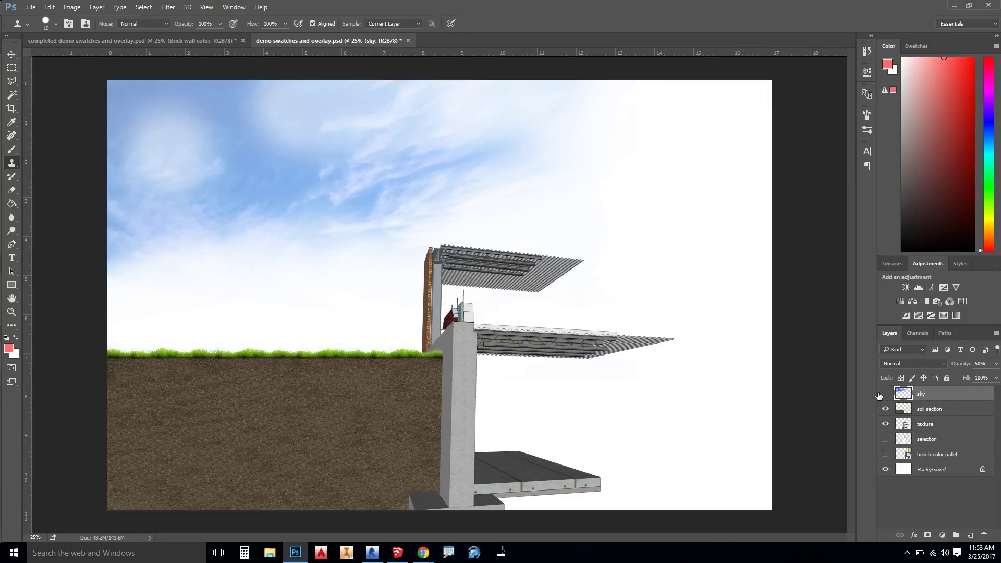
click(885, 394)
click(885, 394)
click(932, 408)
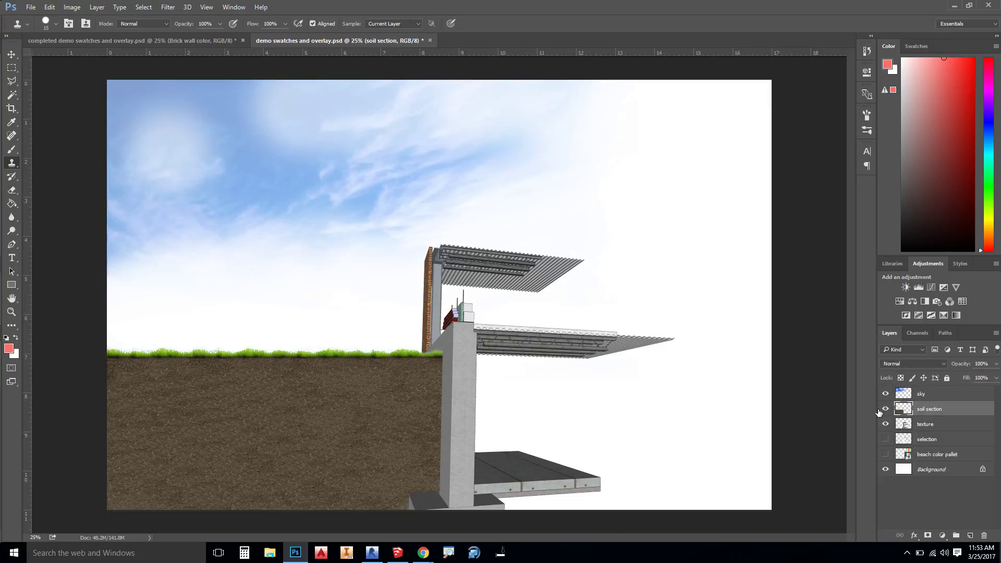
click(884, 408)
click(885, 409)
click(944, 425)
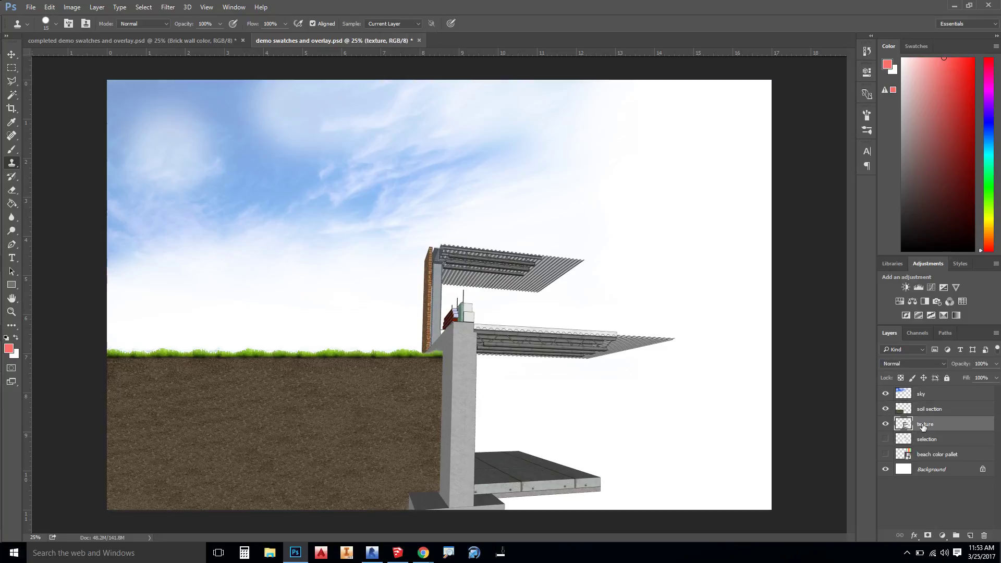
click(884, 424)
click(884, 424)
Step: Group the sky, soil section and texture layers and name the group 'color elements'
shift+click(949, 409)
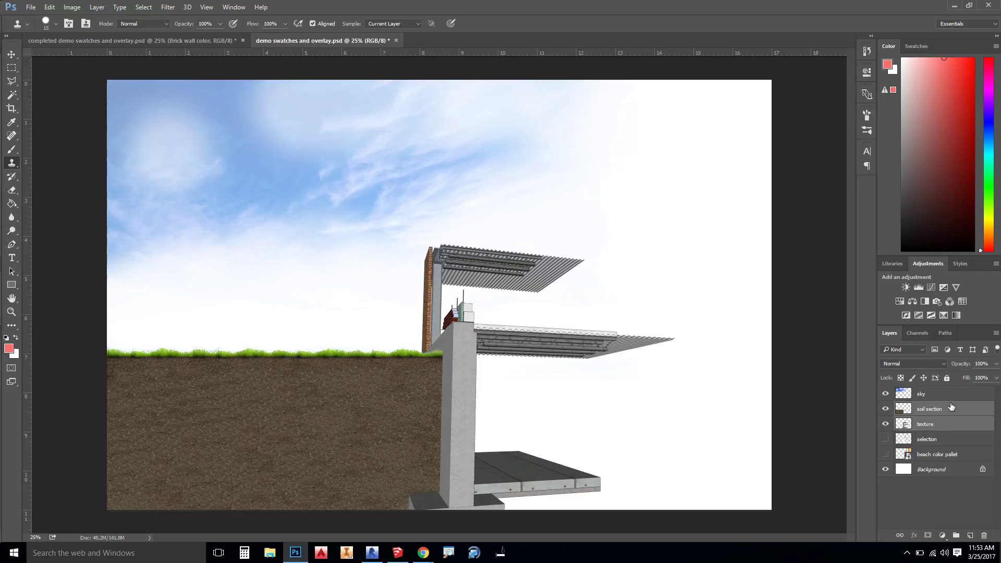
shift+click(953, 398)
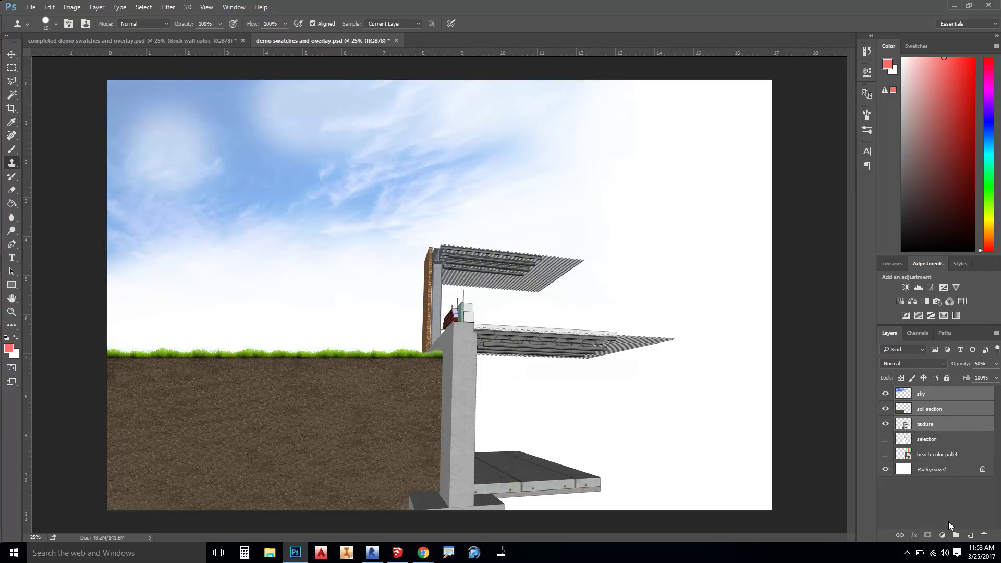
click(955, 535)
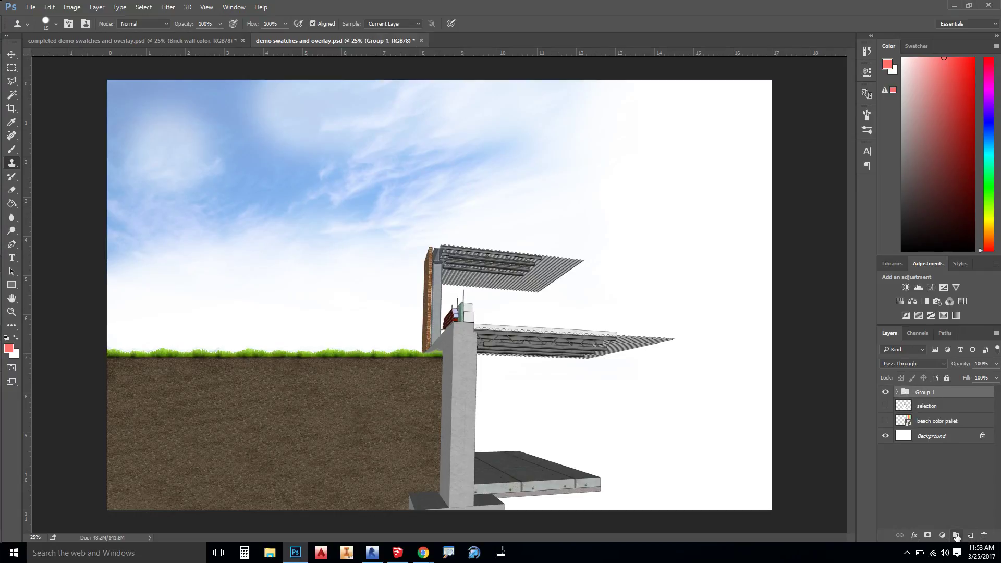
double_click(924, 393)
text(color 1 elements)
key(Return)
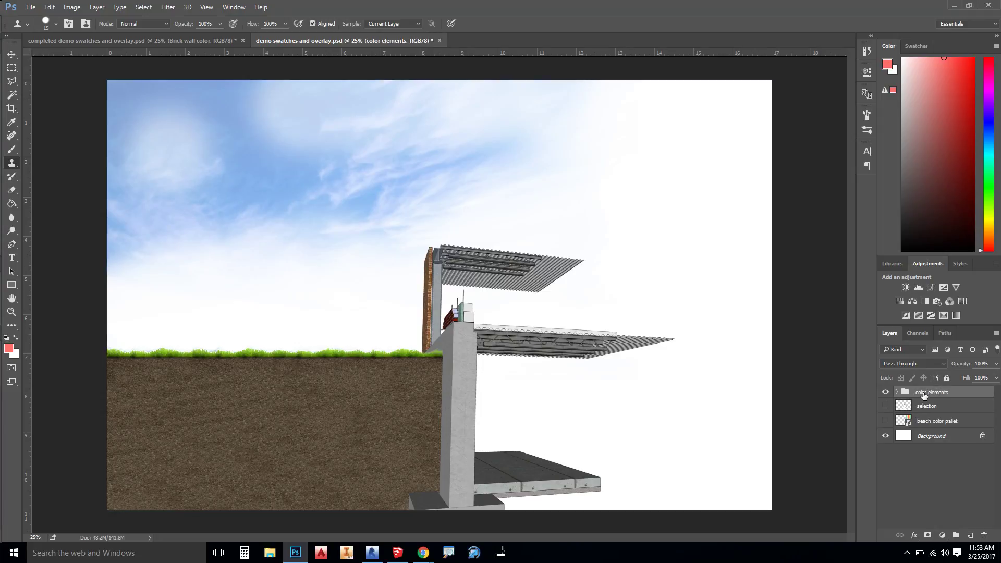
click(884, 392)
click(885, 392)
Step: Add a Hue/Saturation layer clipped to color elements, with Saturation -100 and Lightness +15
click(900, 301)
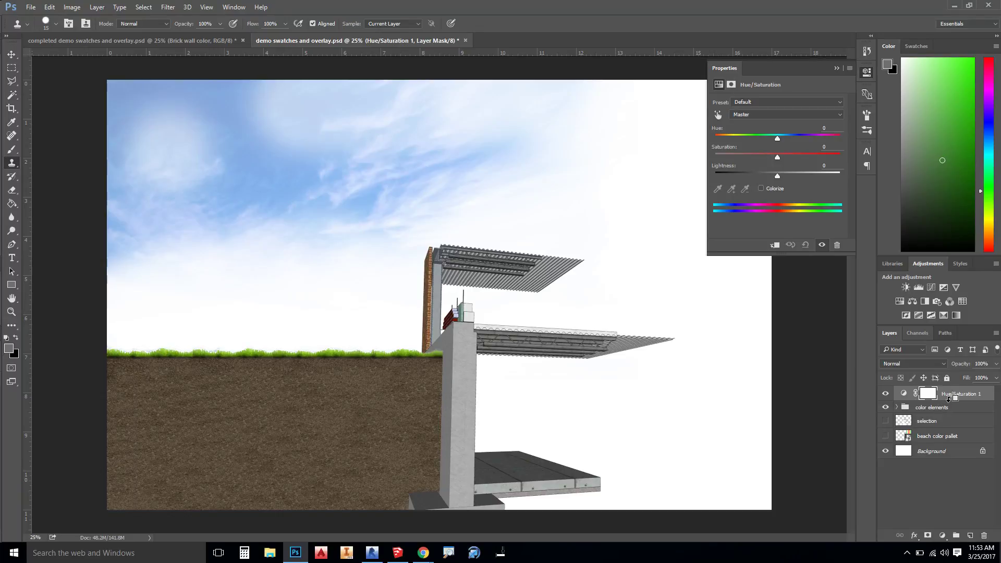
alt+click(949, 398)
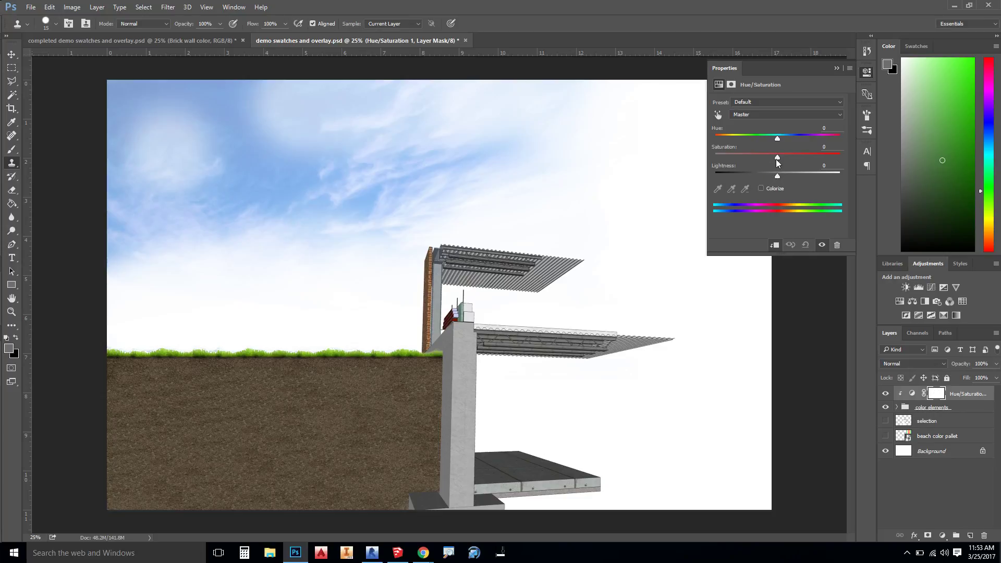
drag(776, 157, 708, 158)
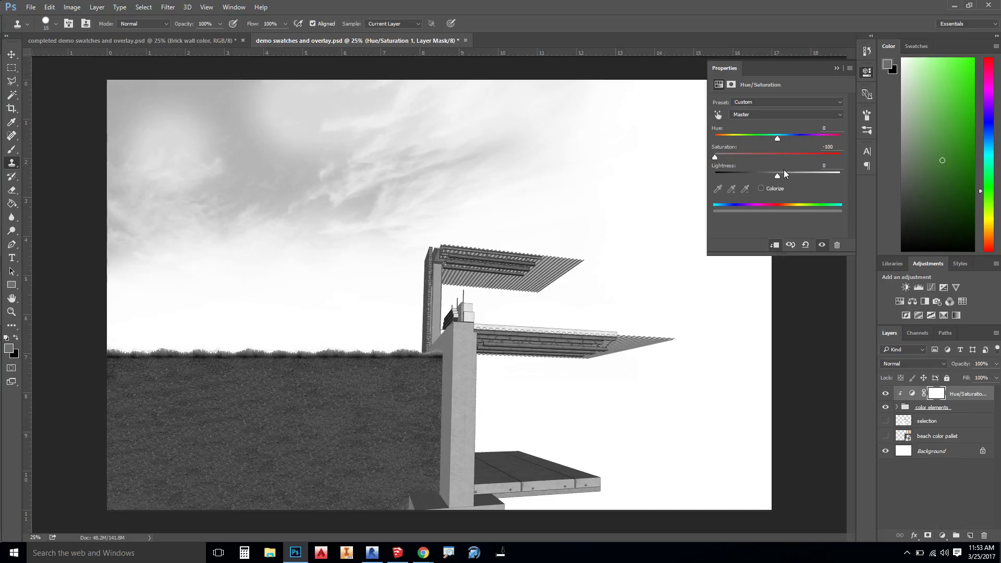
drag(777, 176, 786, 179)
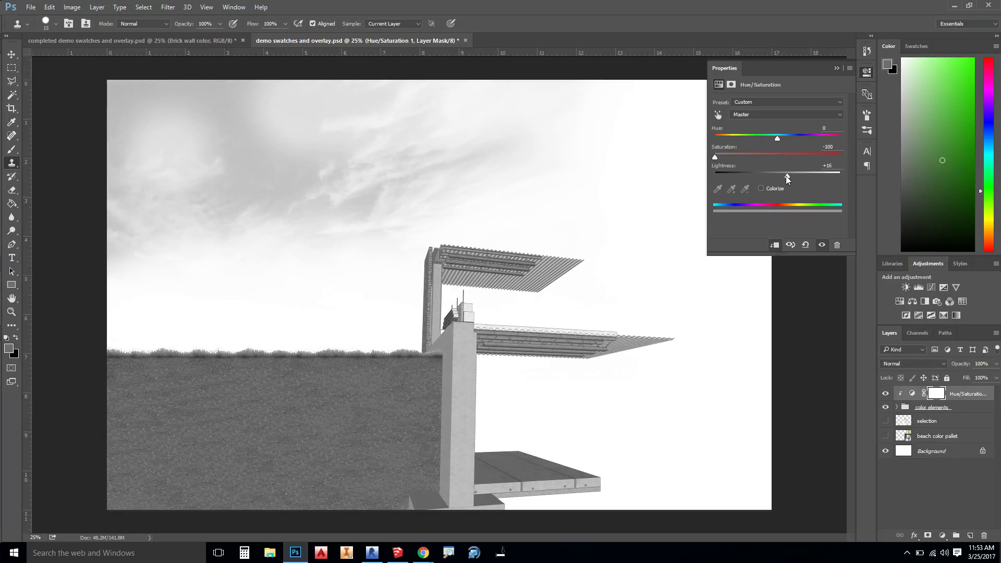
click(837, 68)
click(962, 408)
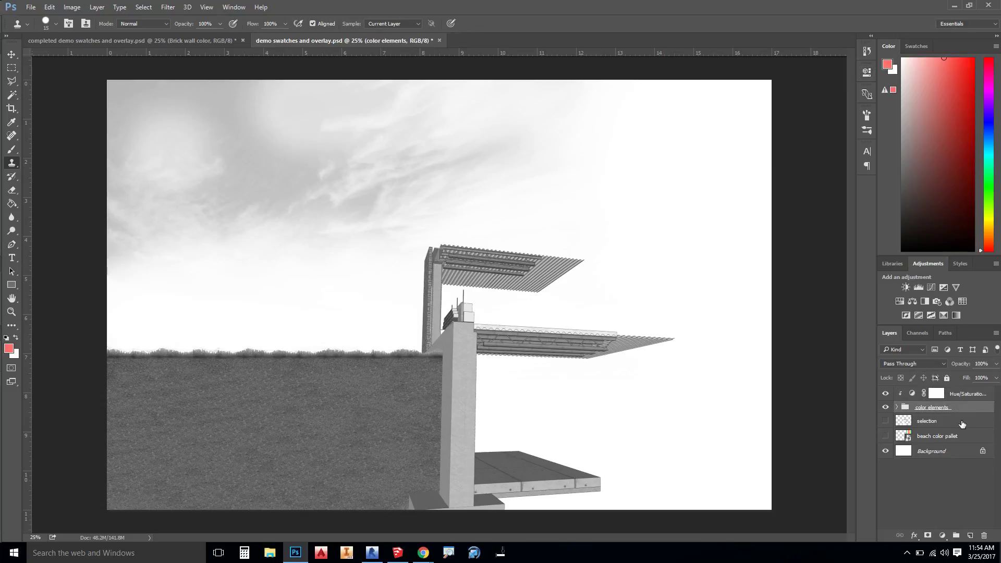
Step: Move the beach color pallet layer above the Hue/Saturation adjustment and make it visible
click(962, 424)
drag(959, 437, 960, 391)
click(885, 394)
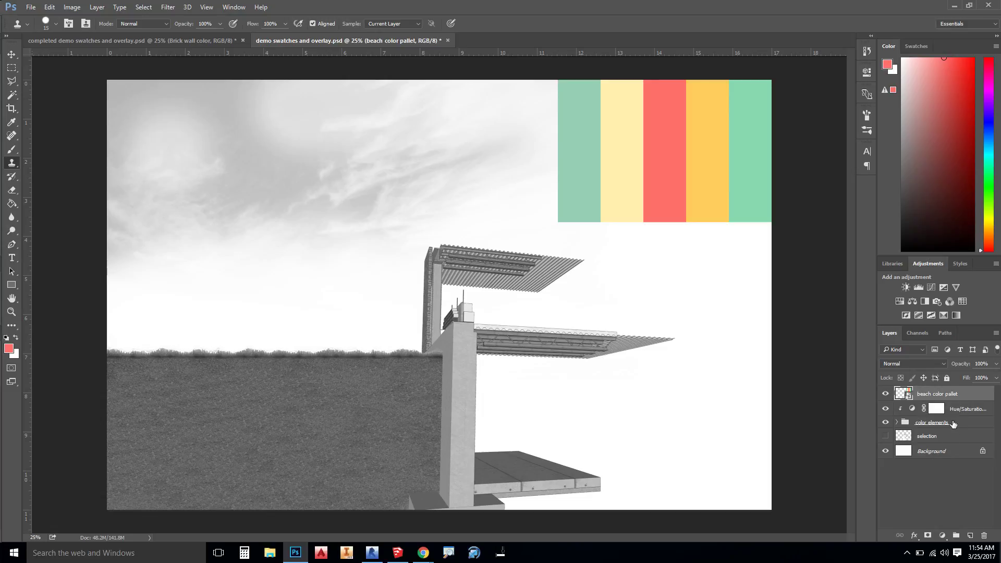
drag(958, 399, 962, 432)
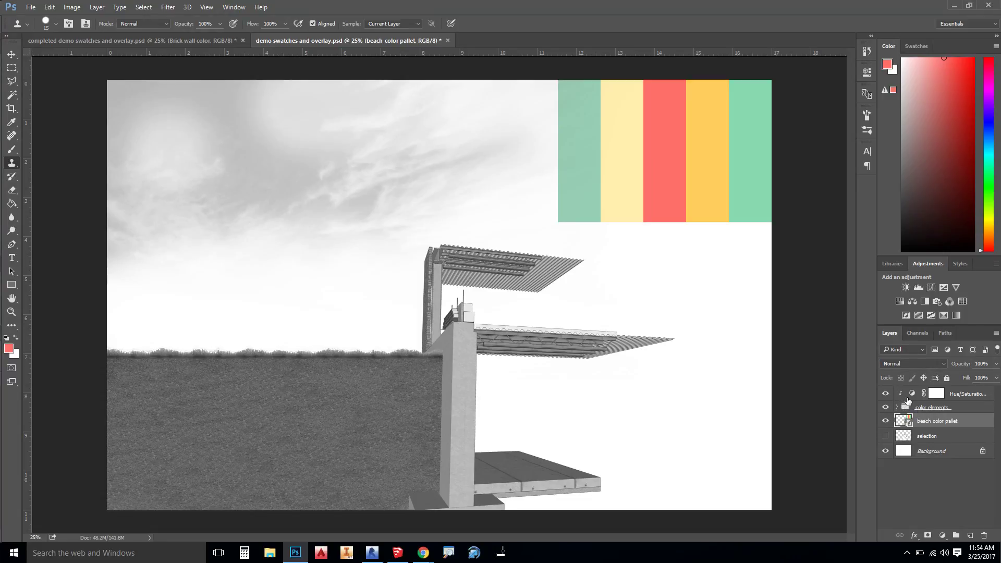
drag(964, 421, 964, 393)
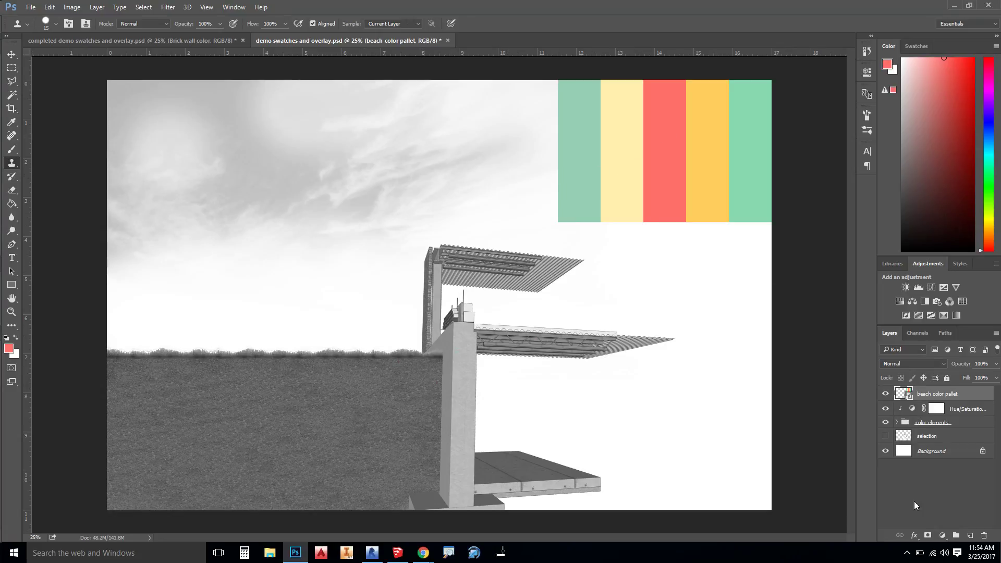
Step: Add a new layer named 'Base Color' just below the beach color pallet layer
click(970, 535)
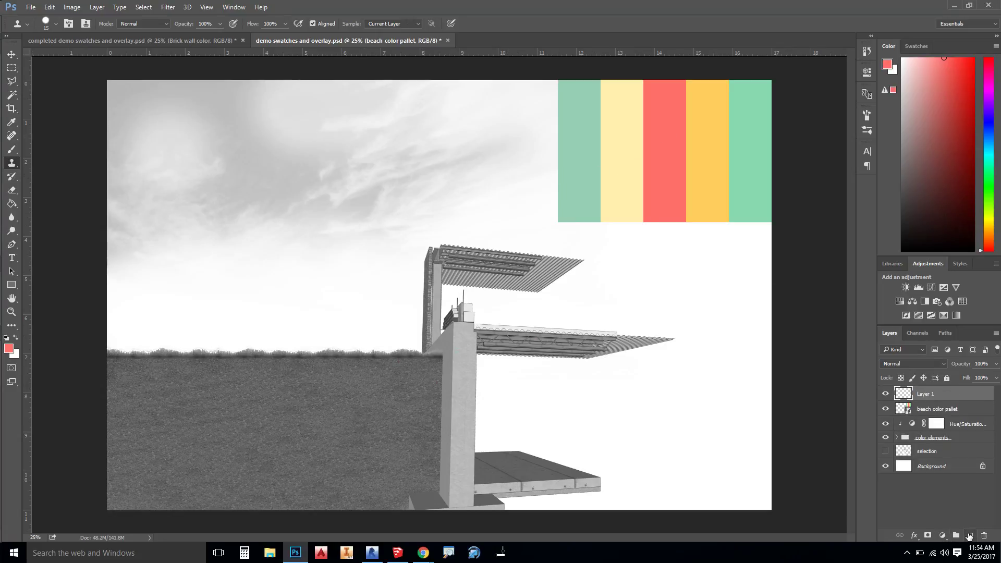
drag(929, 396, 932, 410)
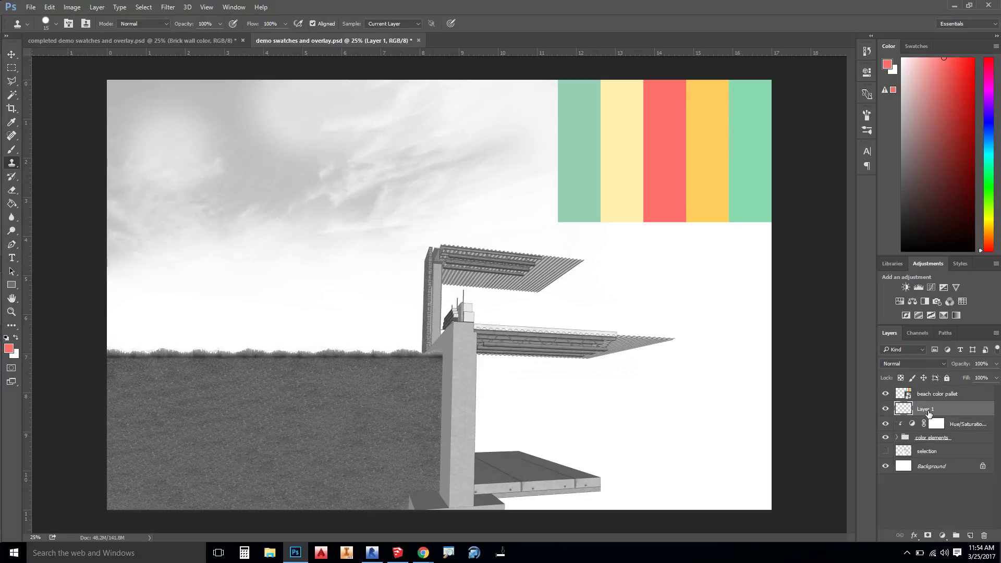
text(Base Color)
key(Return)
Step: Sample the palette's green swatch as the fill colour and ready the Paint Bucket on Base Color
click(936, 395)
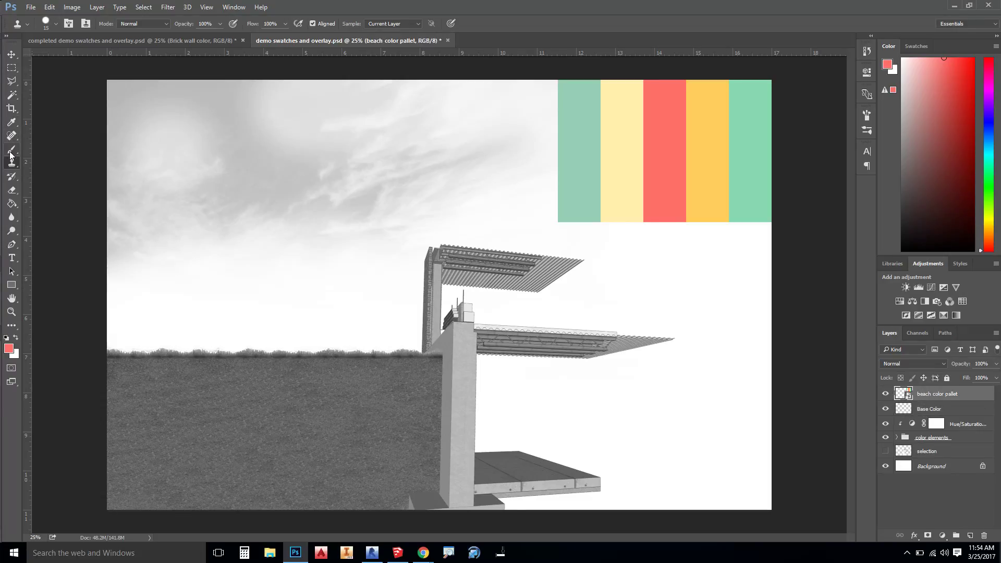
click(12, 124)
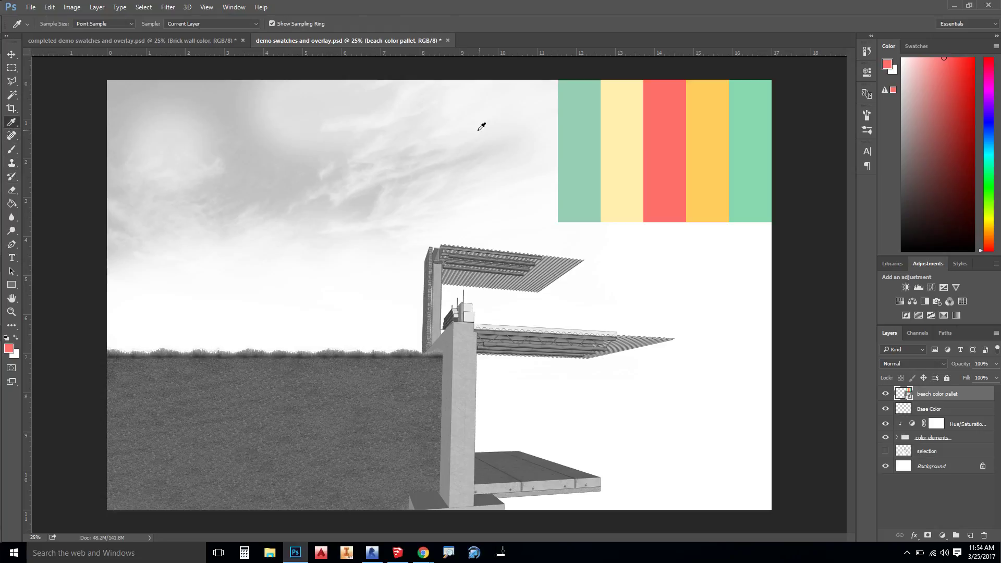
click(586, 142)
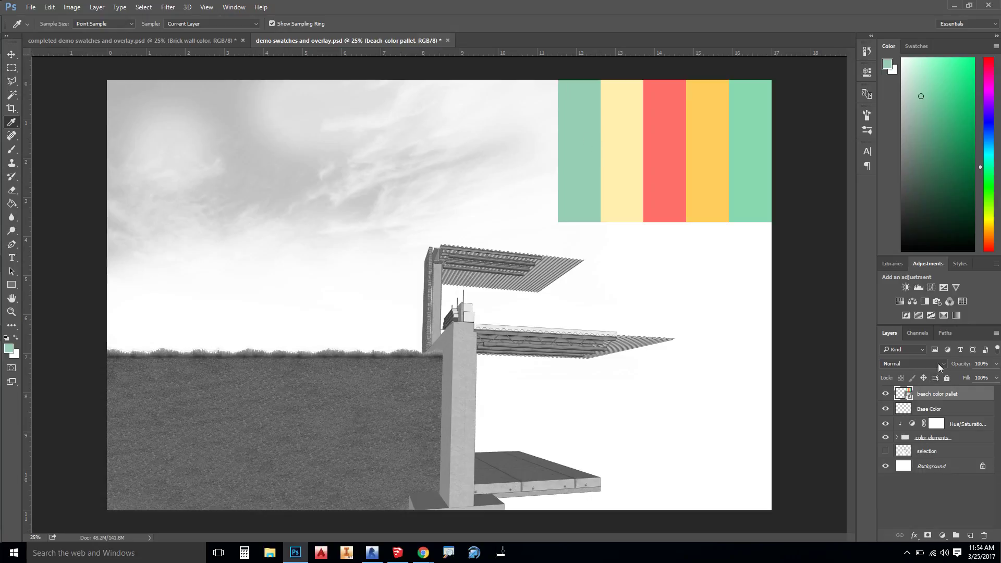
click(934, 407)
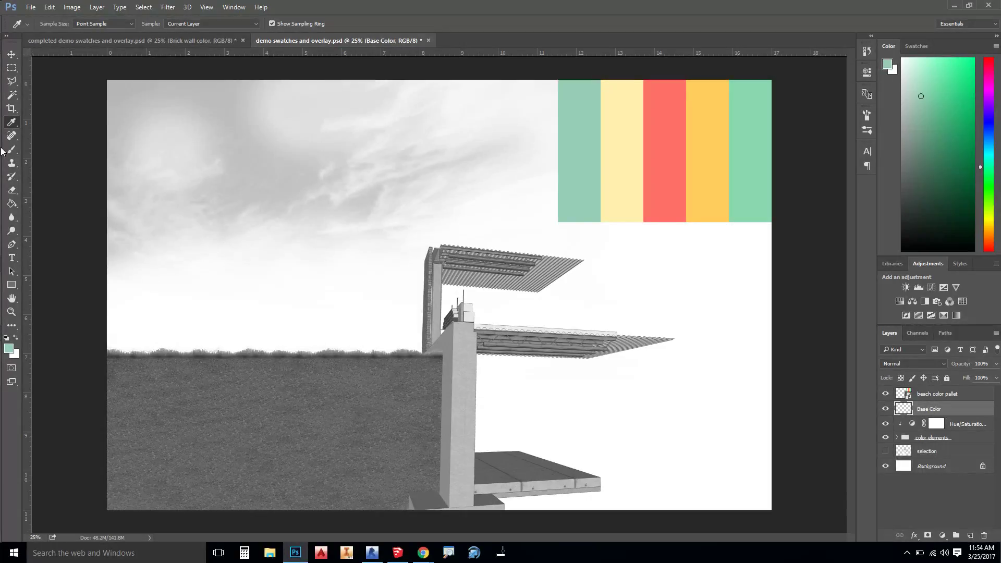
click(12, 205)
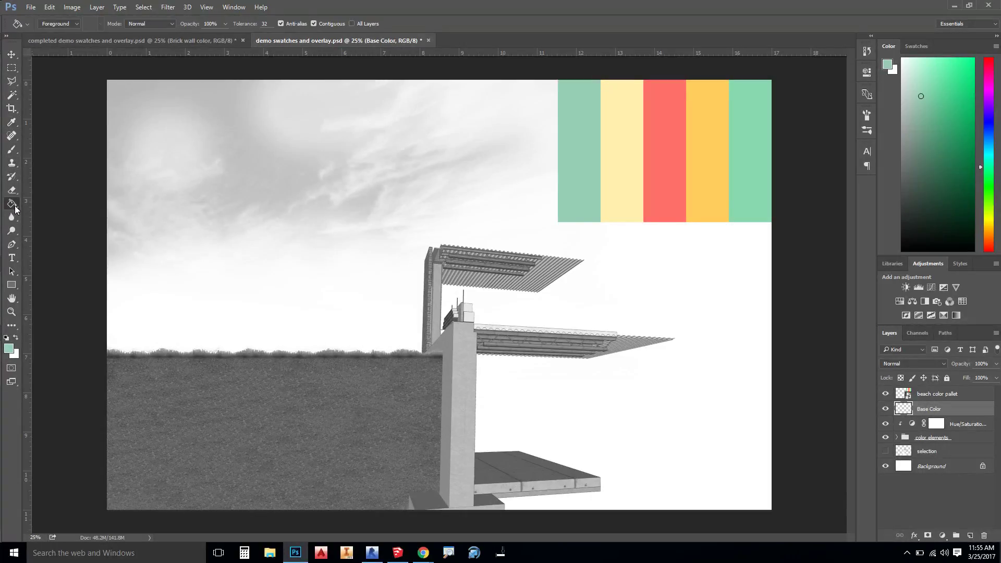
right_click(15, 208)
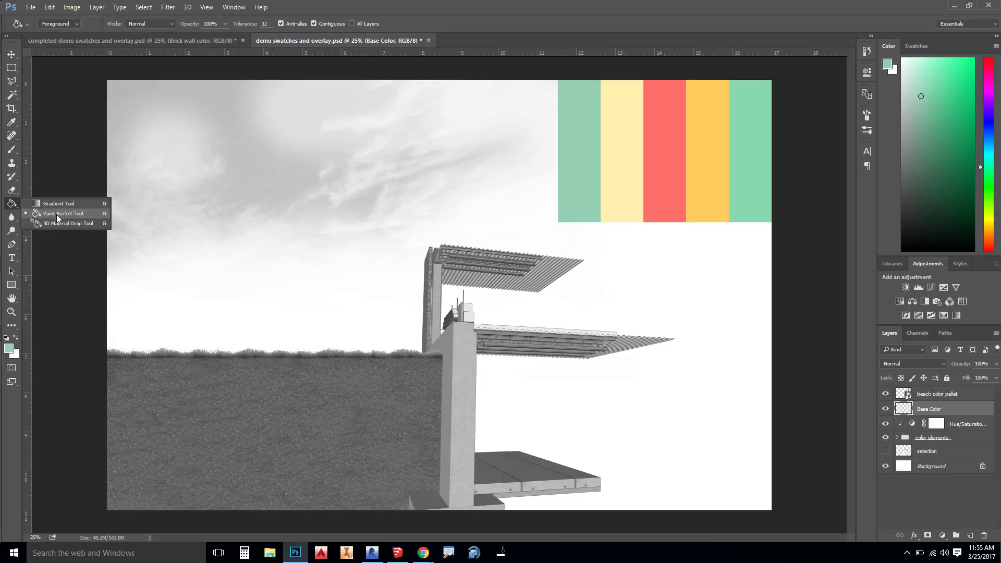
click(57, 217)
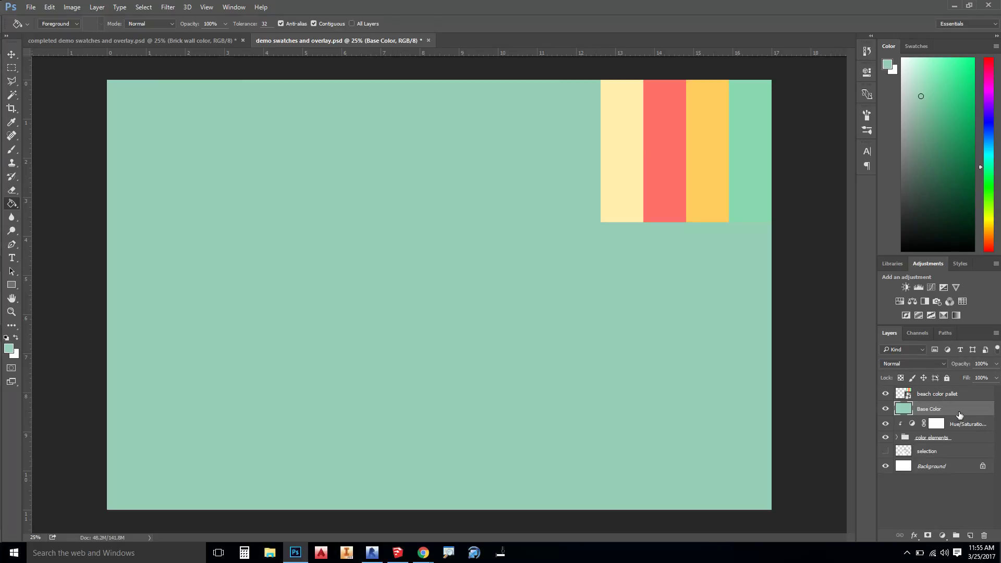
Step: Set Base Color to Overlay and clip it to the Hue/Saturation layer, tinting the render sea-green
click(941, 364)
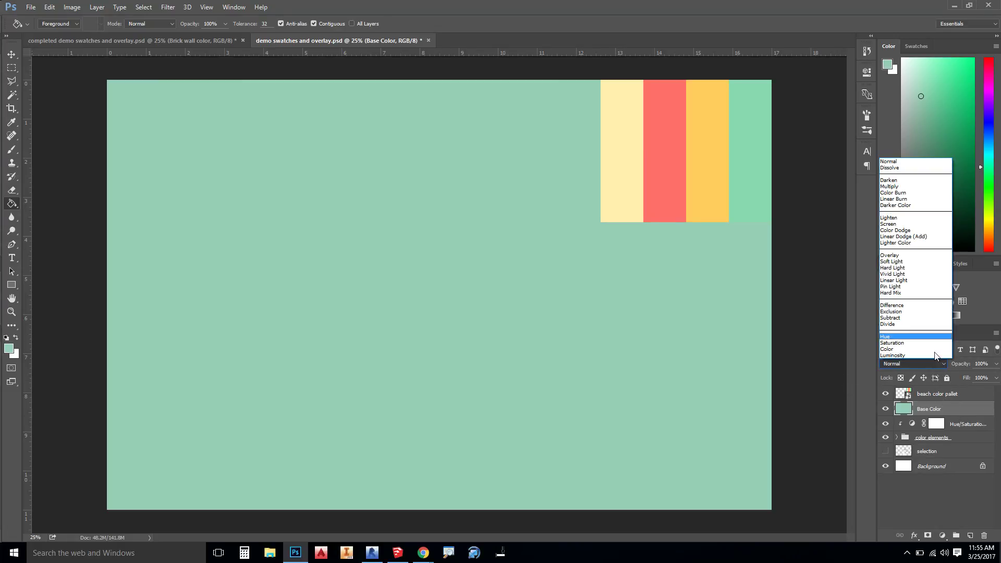
click(903, 255)
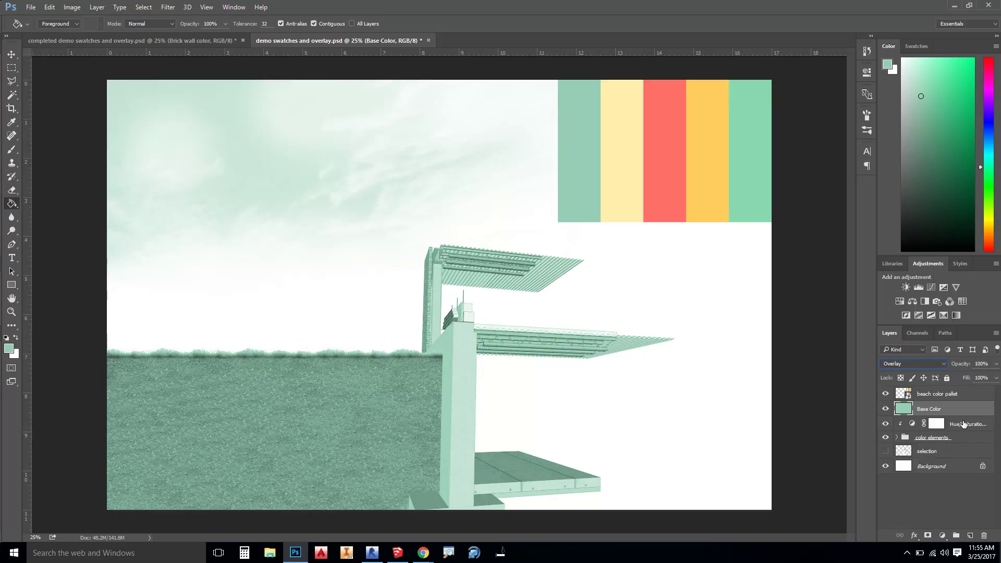
drag(949, 414, 923, 413)
alt+click(922, 412)
click(884, 409)
click(885, 409)
click(952, 397)
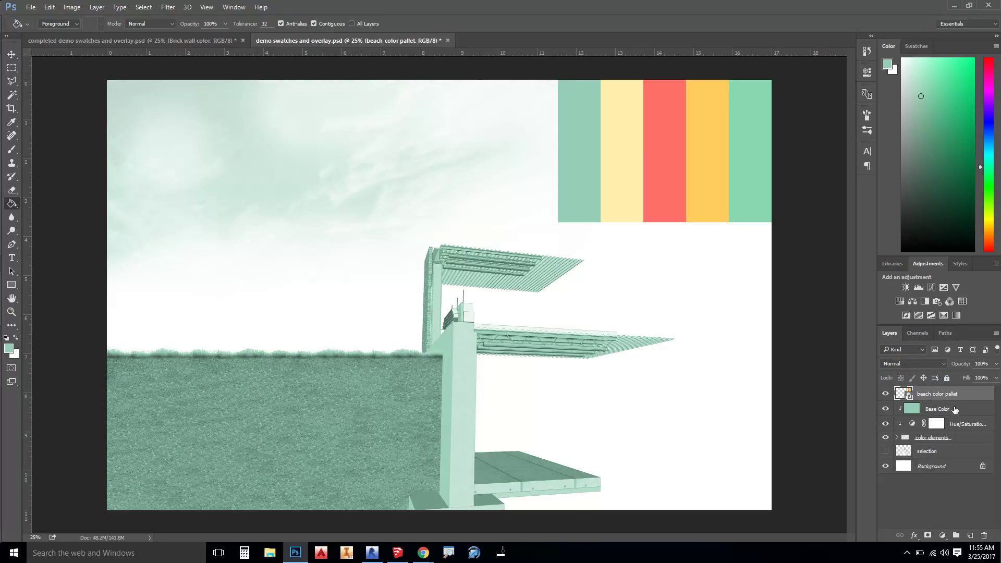
Step: Show the 'selection' line-art layer and hide the palette, tint, adjustment and colour layers
click(936, 454)
click(884, 451)
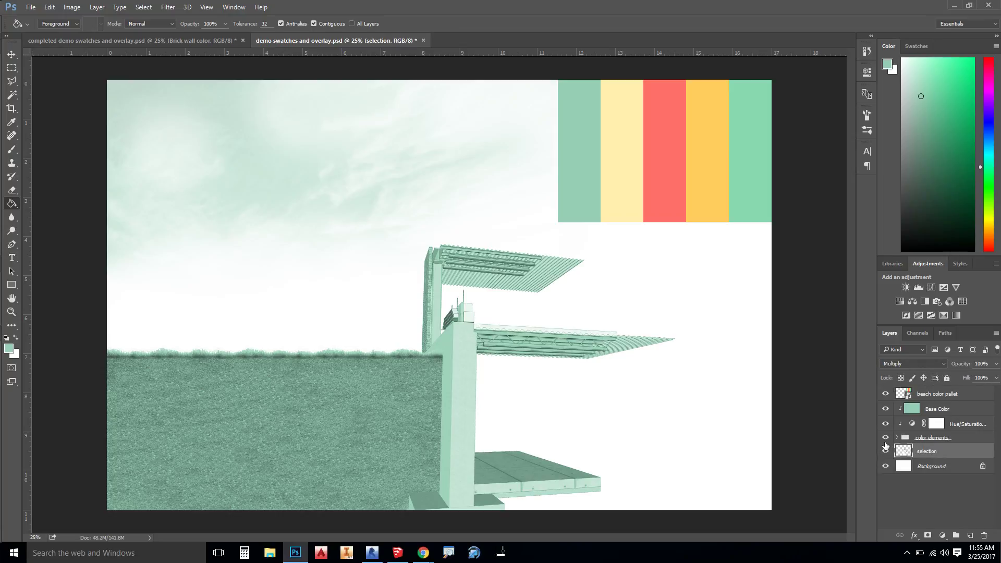
click(884, 437)
click(885, 437)
click(885, 408)
click(885, 392)
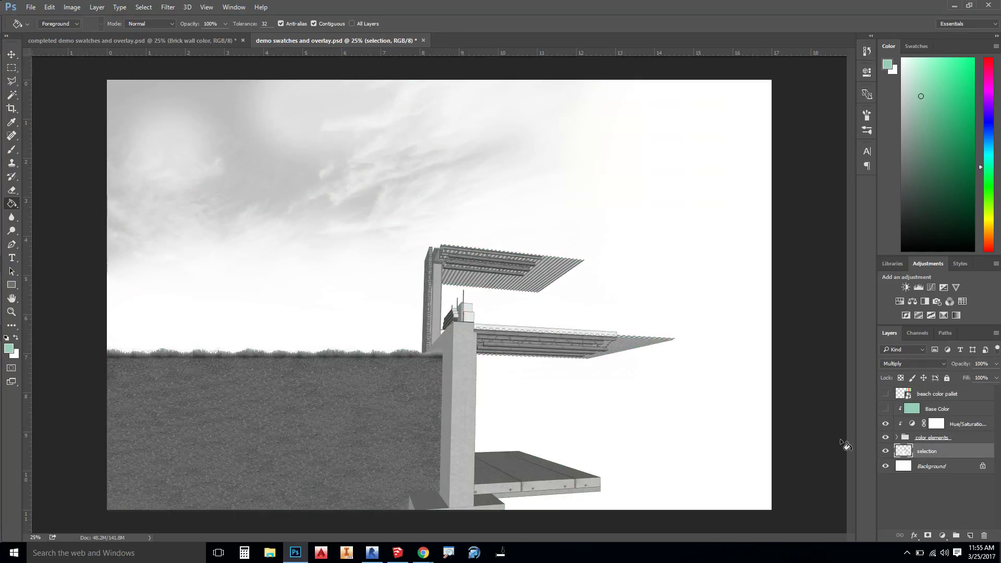
click(885, 423)
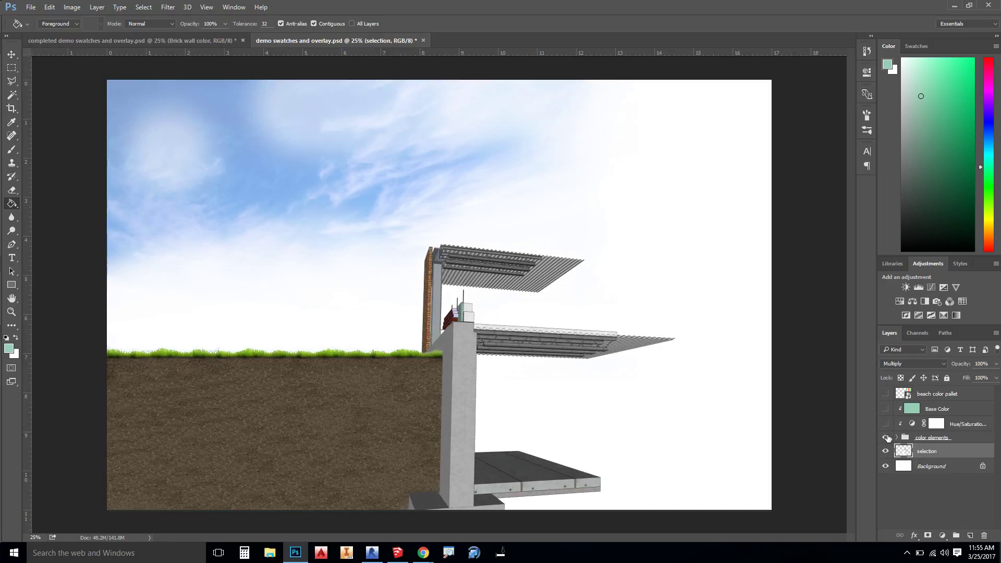
click(885, 437)
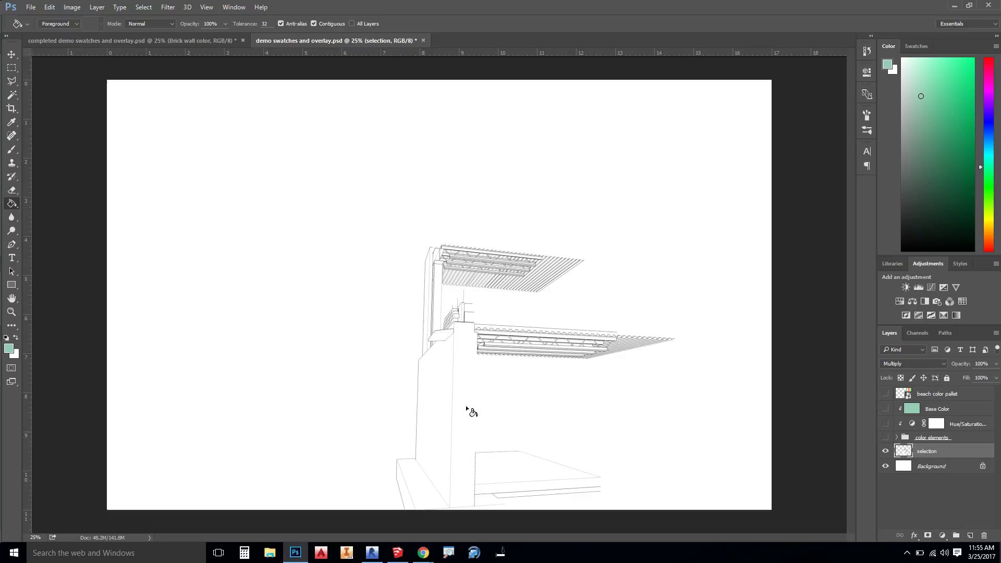
Step: Trace a polygonal outline around the wall, then deselect it
click(10, 82)
click(57, 92)
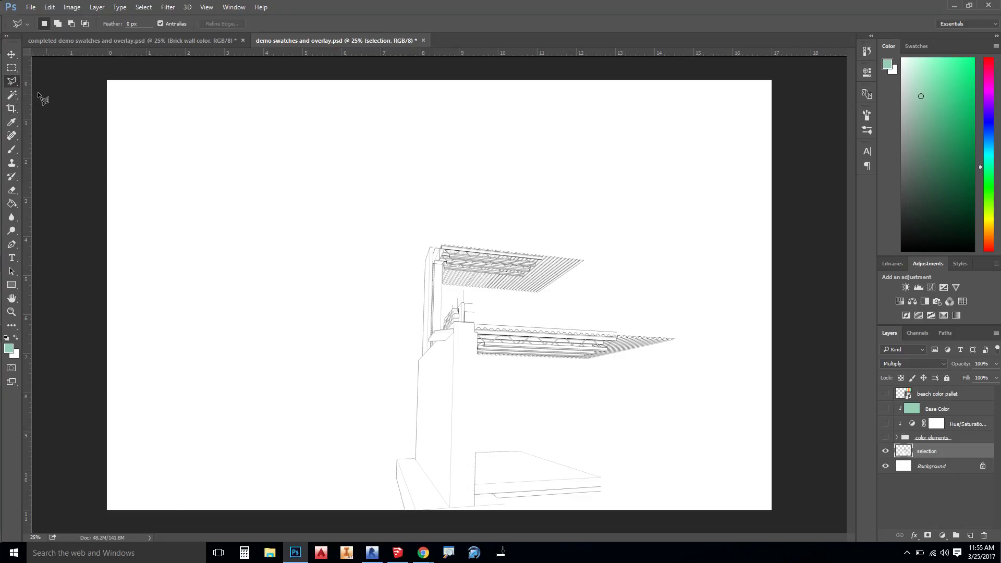
click(424, 236)
click(366, 293)
click(391, 320)
click(423, 237)
key(ctrl+d)
Step: Magic Wand-select the wall strip, left wall face, bottom strip, upper column strip and ledge
click(13, 96)
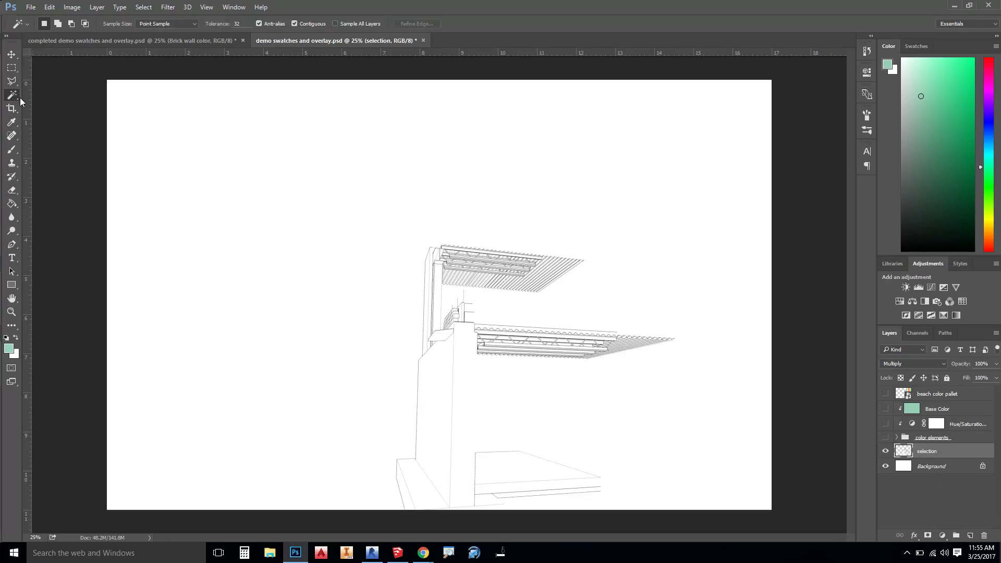
click(465, 385)
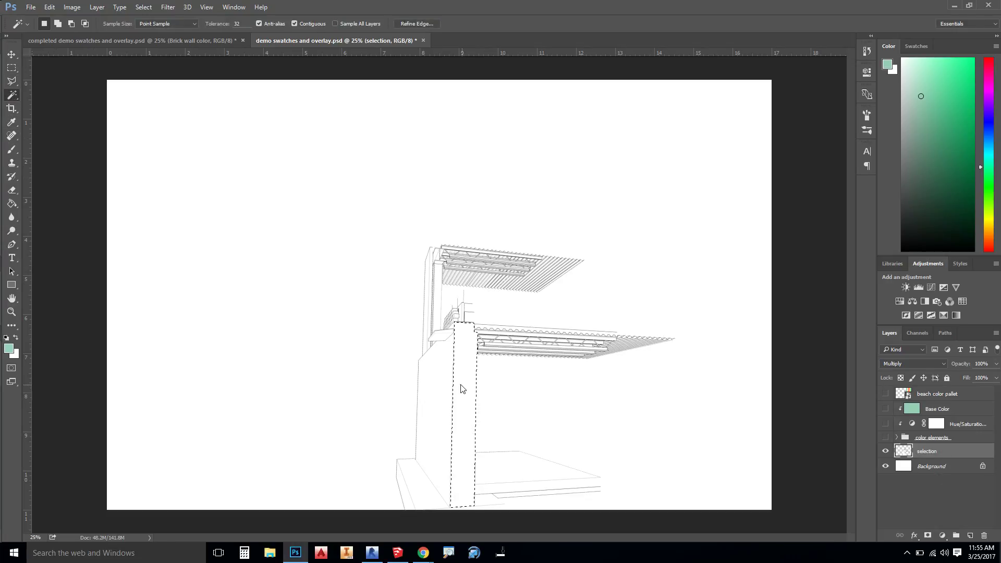
shift+click(432, 402)
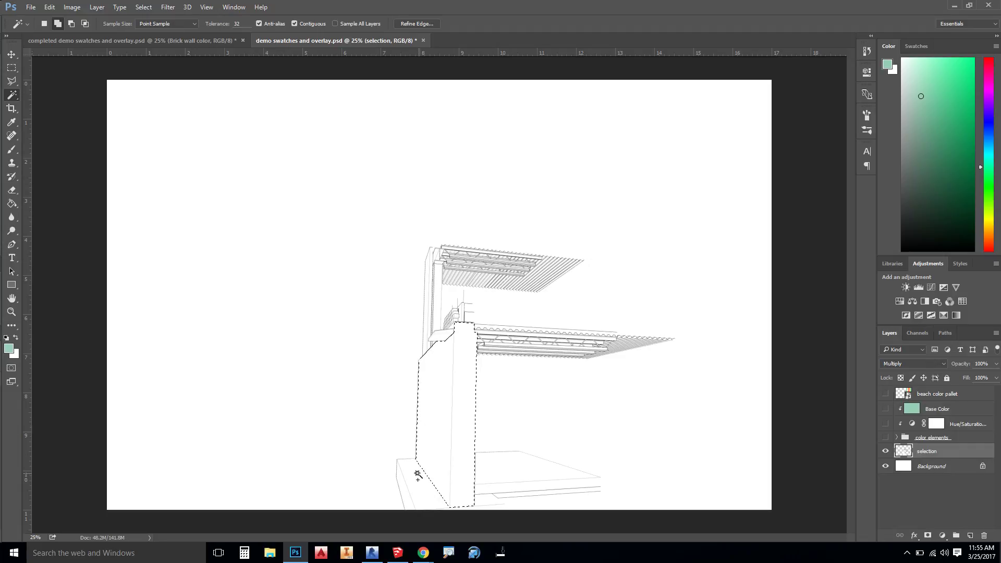
shift+click(488, 505)
shift+click(428, 294)
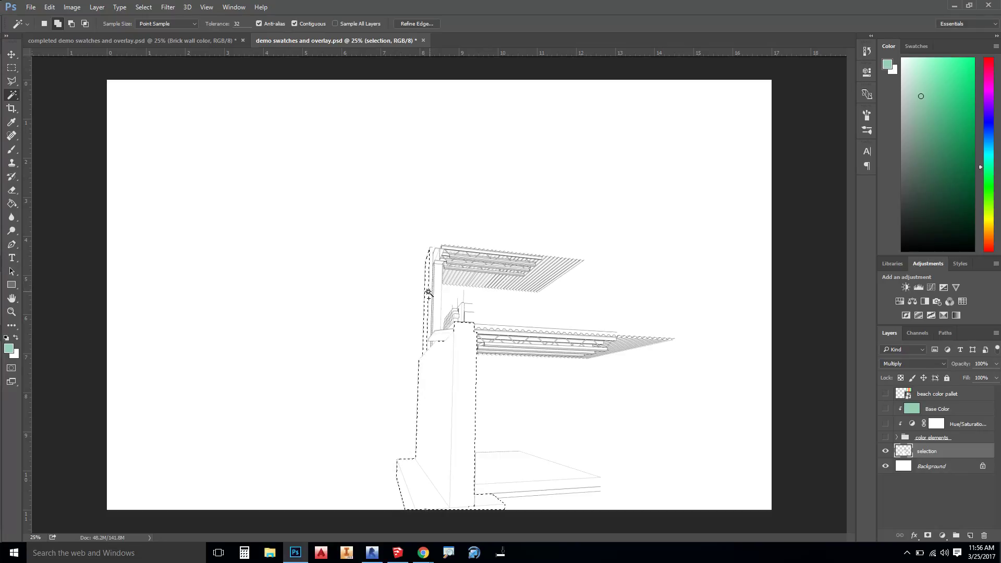
shift+click(428, 334)
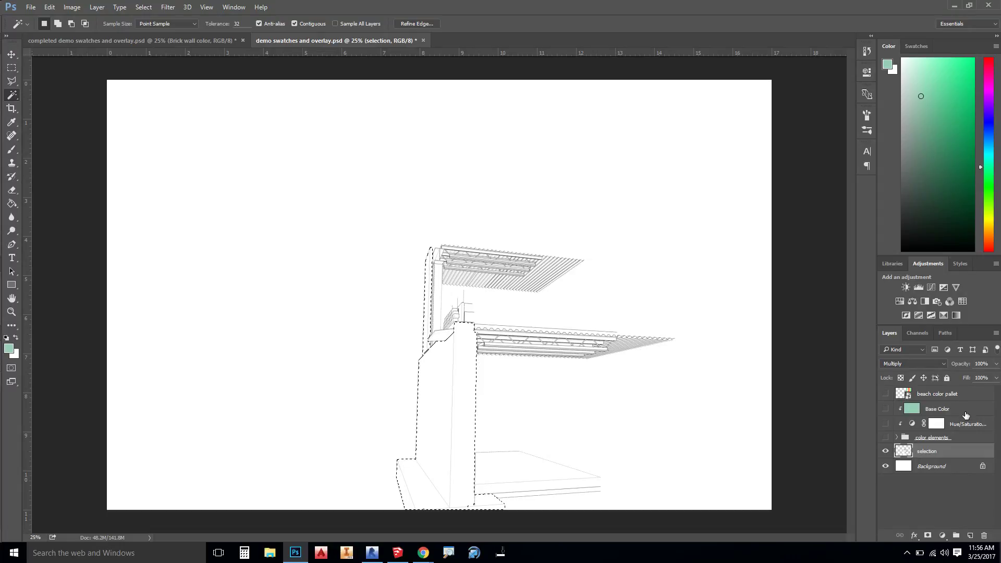
Step: Add a new layer, hide the line drawing, and turn the palette, tint and colour layers back on
key(ctrl+j)
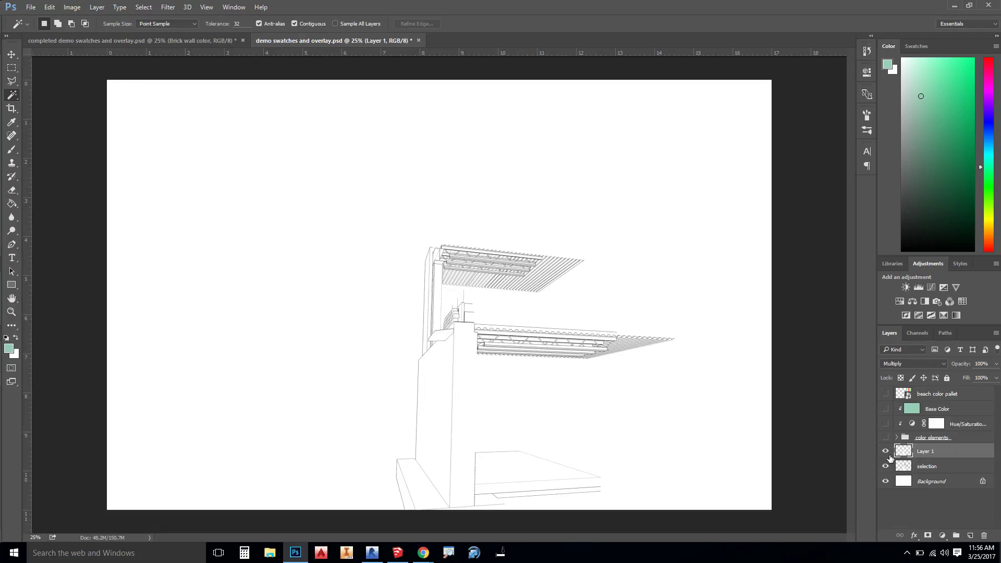
click(885, 467)
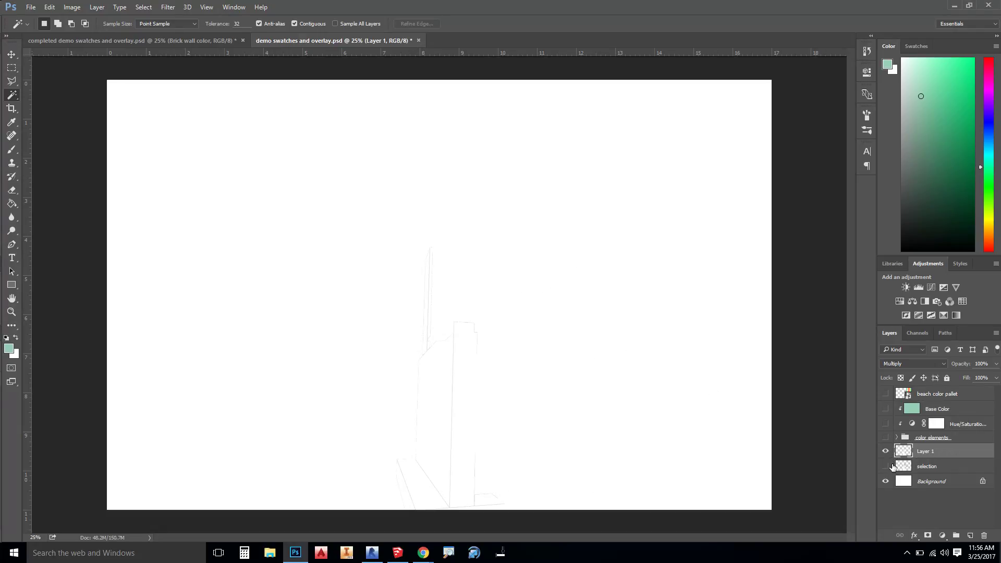
click(886, 466)
click(886, 466)
drag(885, 394, 886, 451)
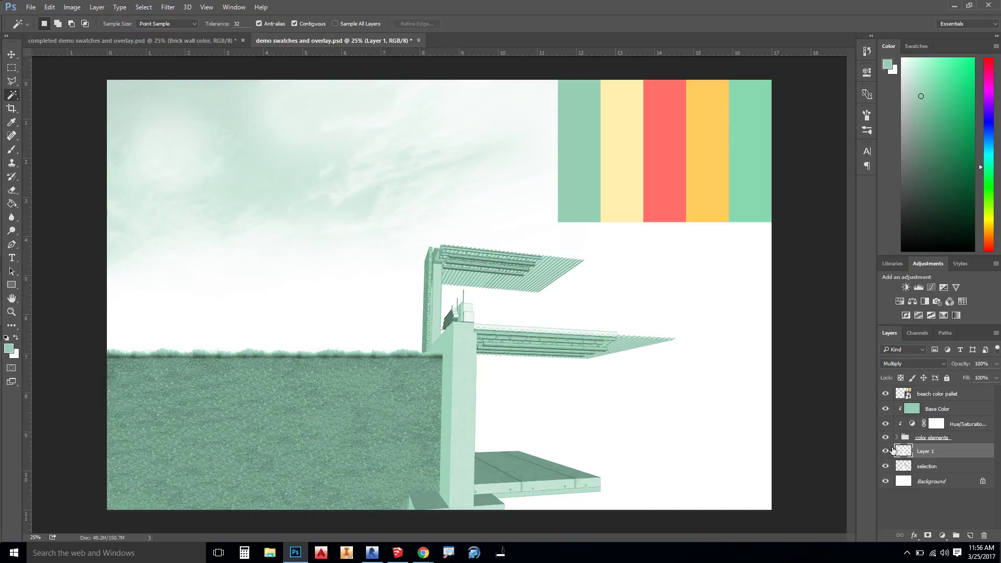
Step: Rename the new layer 'foundation wall and brick selection' and move it above Base Color
double_click(933, 452)
text(foundation wall and brick se)
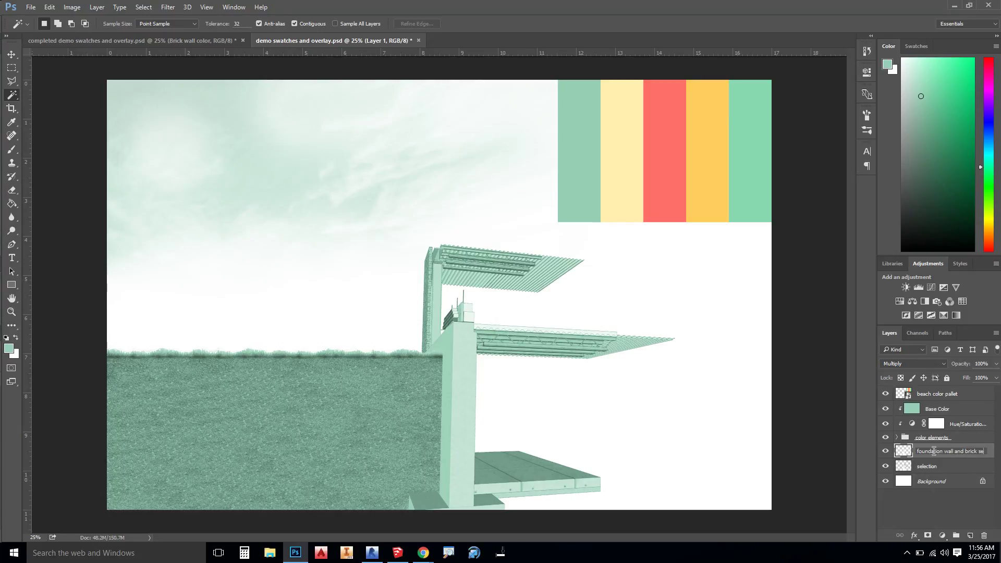
text(lection)
key(Return)
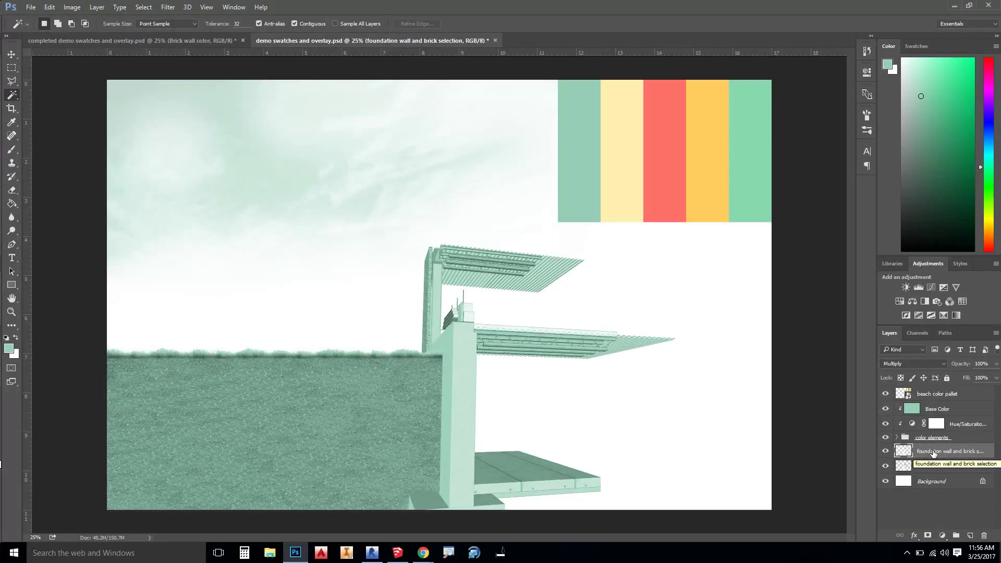
drag(932, 453, 944, 404)
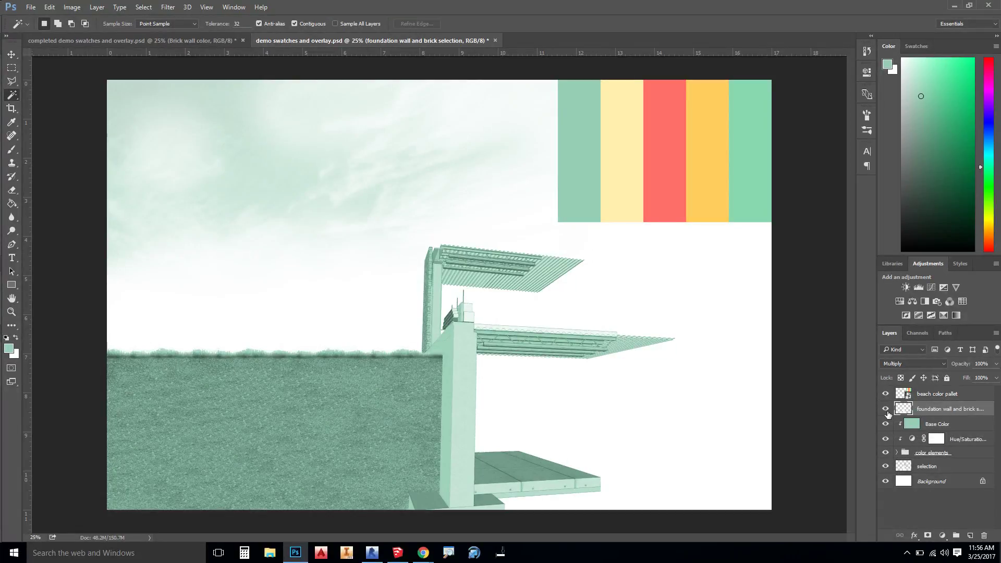
Step: Sample the palette's coral for the new layer, undoing an accidental whole-layer fill
click(950, 395)
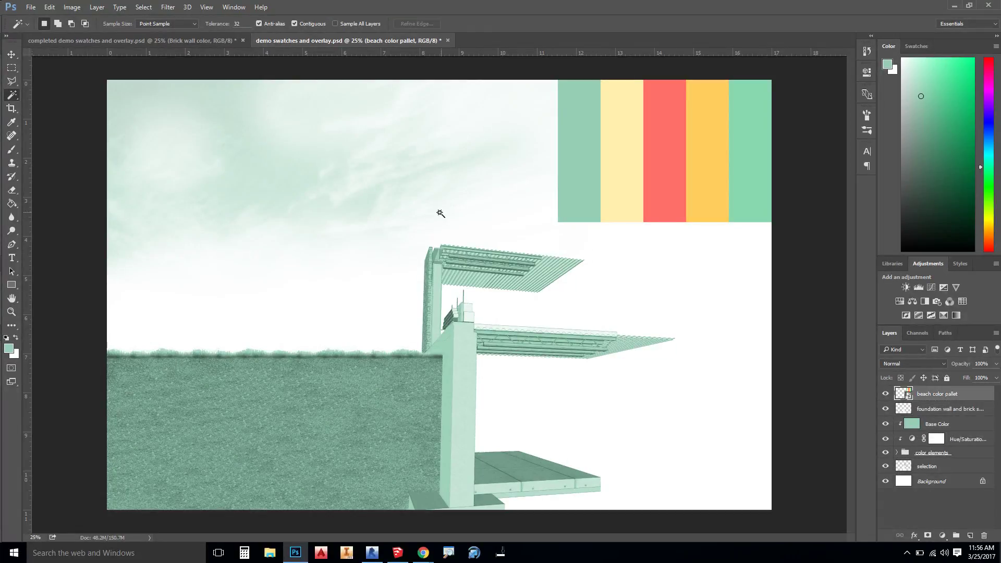
click(12, 122)
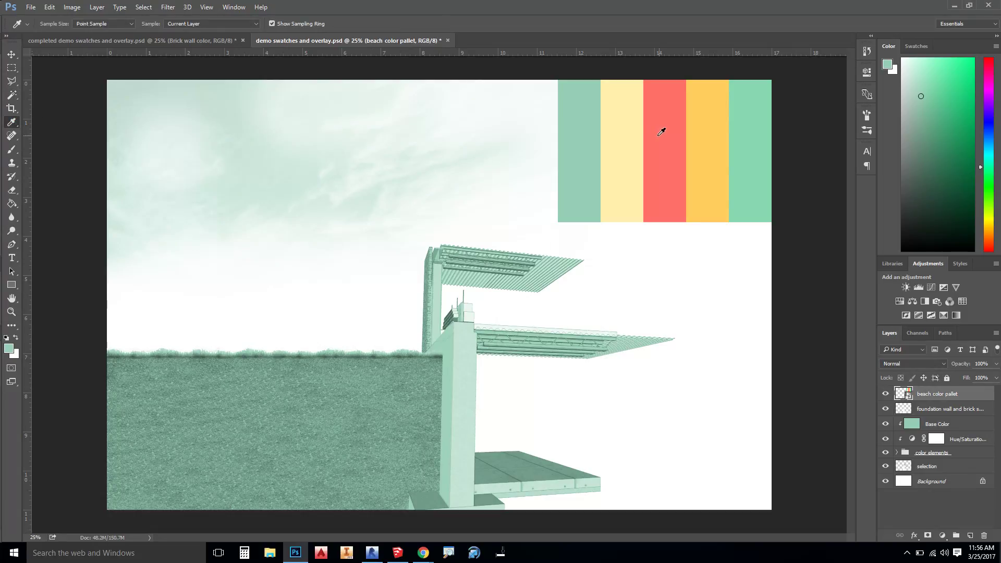
click(670, 125)
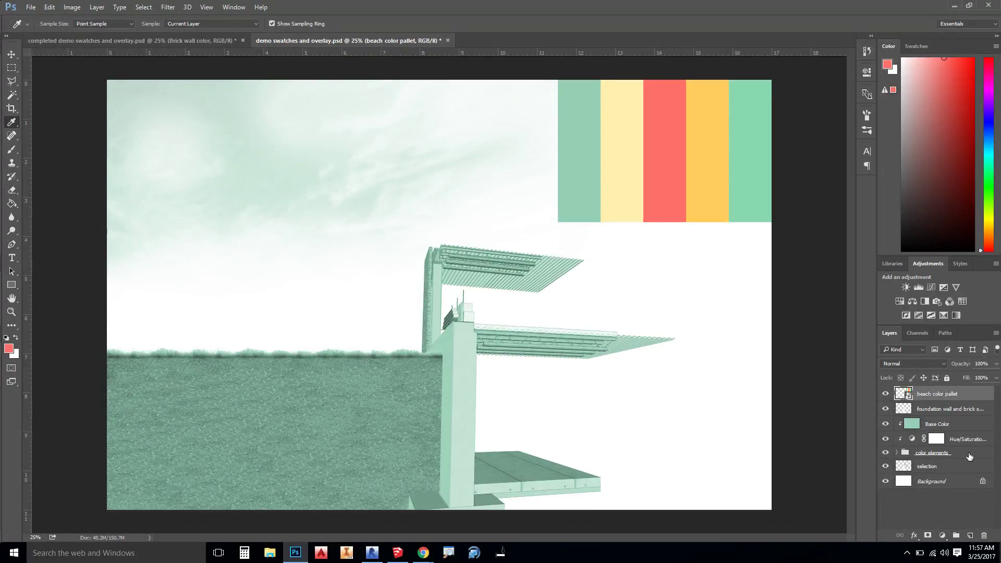
click(949, 410)
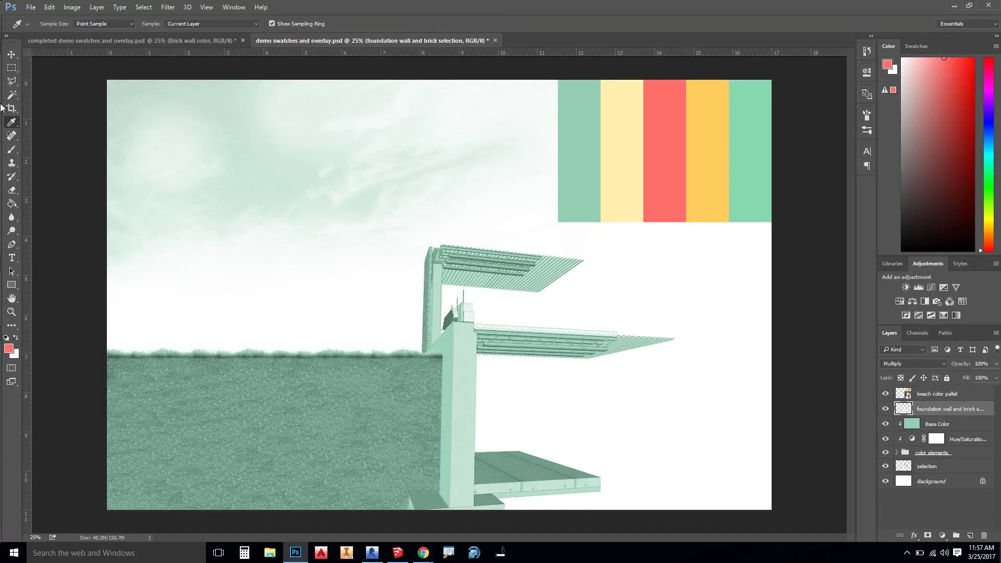
click(12, 204)
click(388, 291)
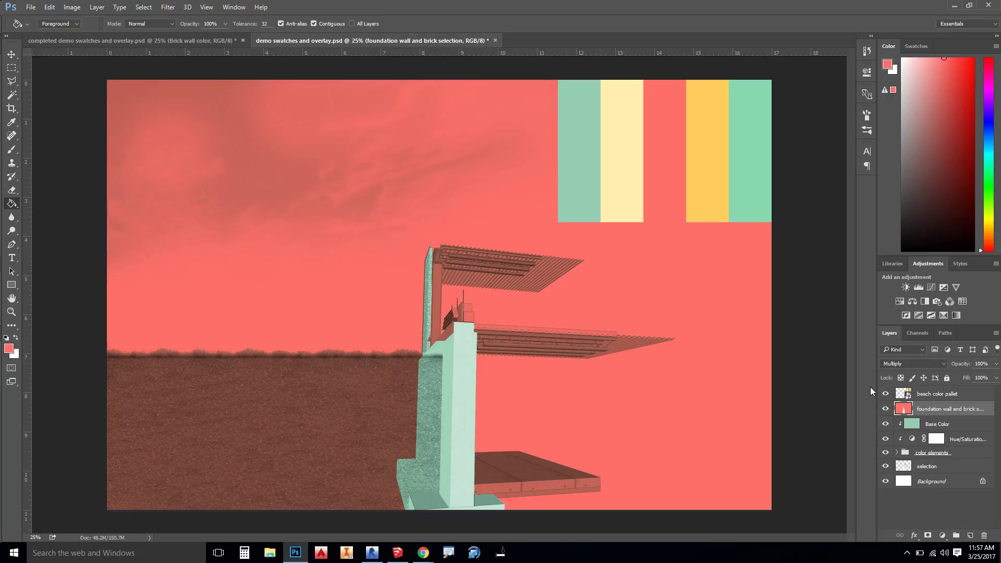
click(50, 7)
click(56, 19)
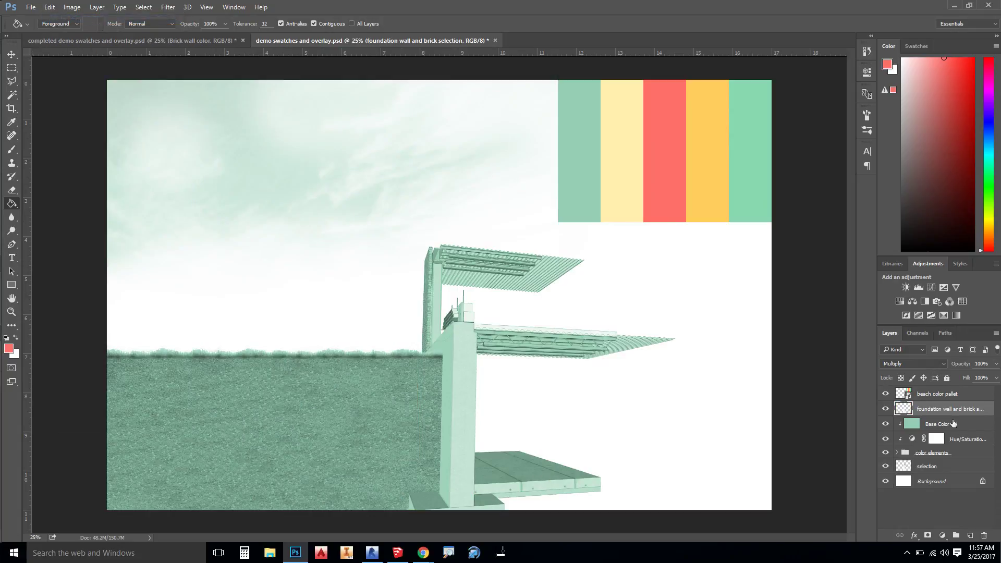
Step: Hide color elements and fill the wall strips, lower wall face, column face and foundation step with coral
click(885, 393)
click(884, 394)
click(884, 452)
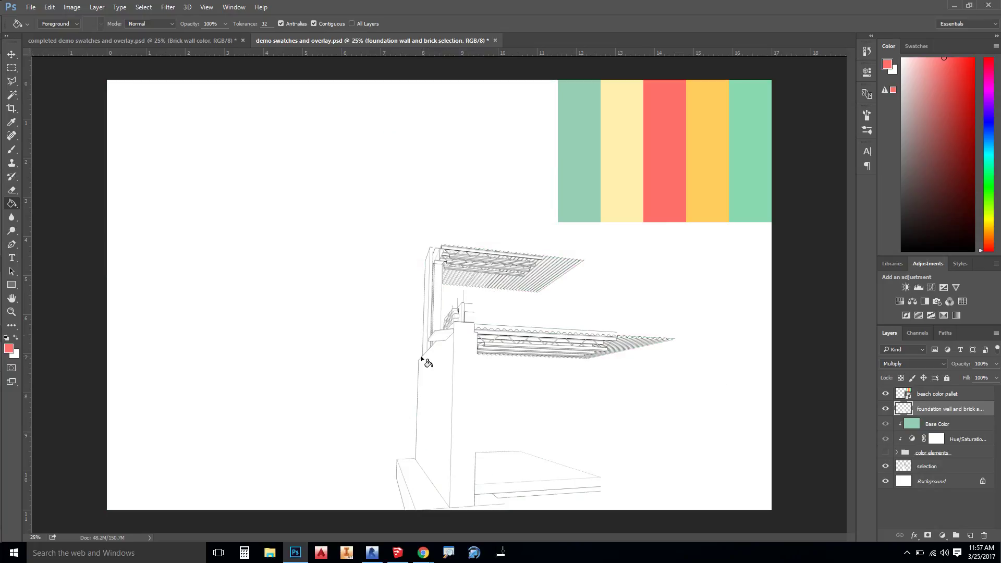
click(426, 308)
click(428, 310)
click(434, 360)
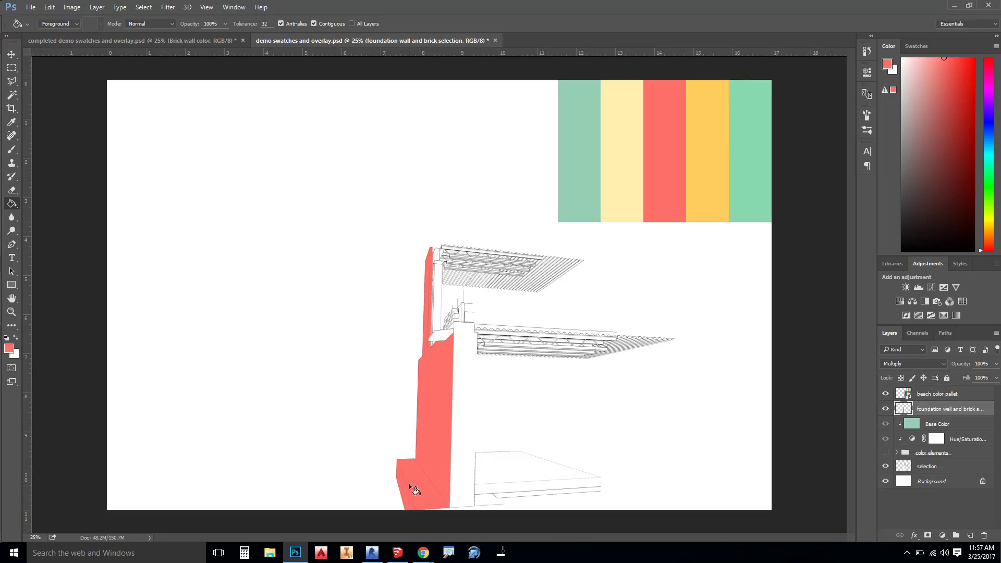
click(459, 475)
click(483, 507)
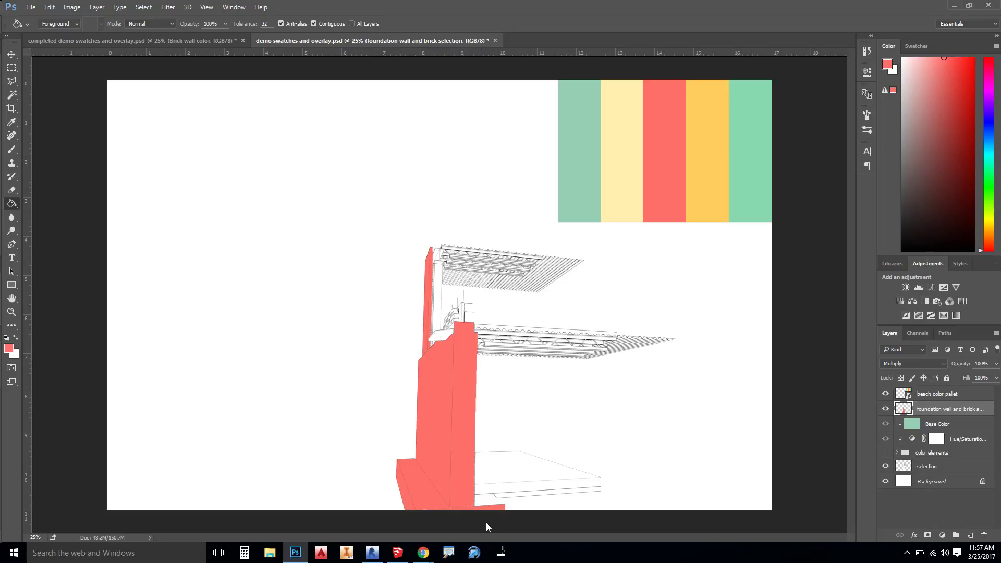
click(490, 500)
Step: Set the coral wall layer to Overlay, show color elements again, and make 'selection' the active layer
click(942, 363)
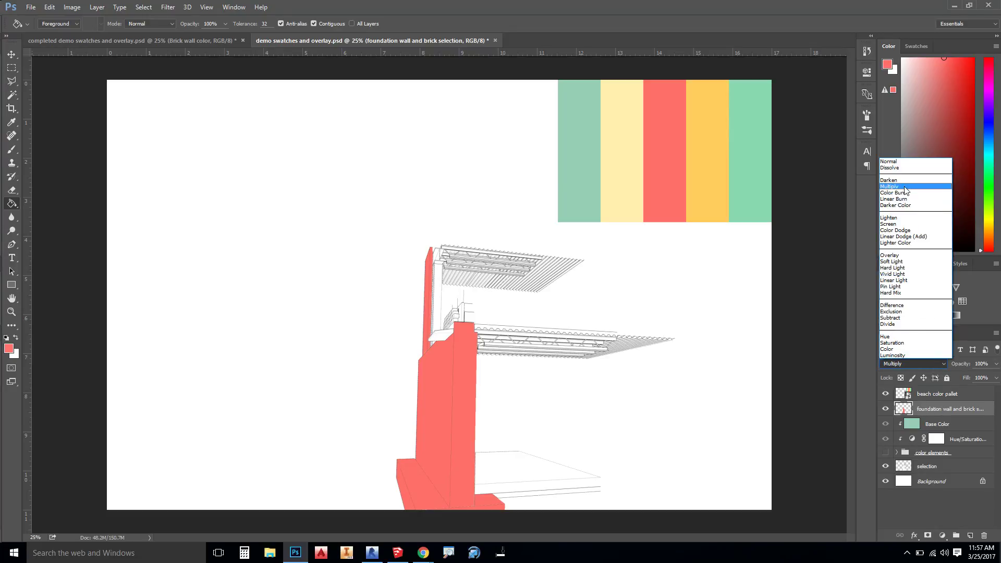
click(905, 255)
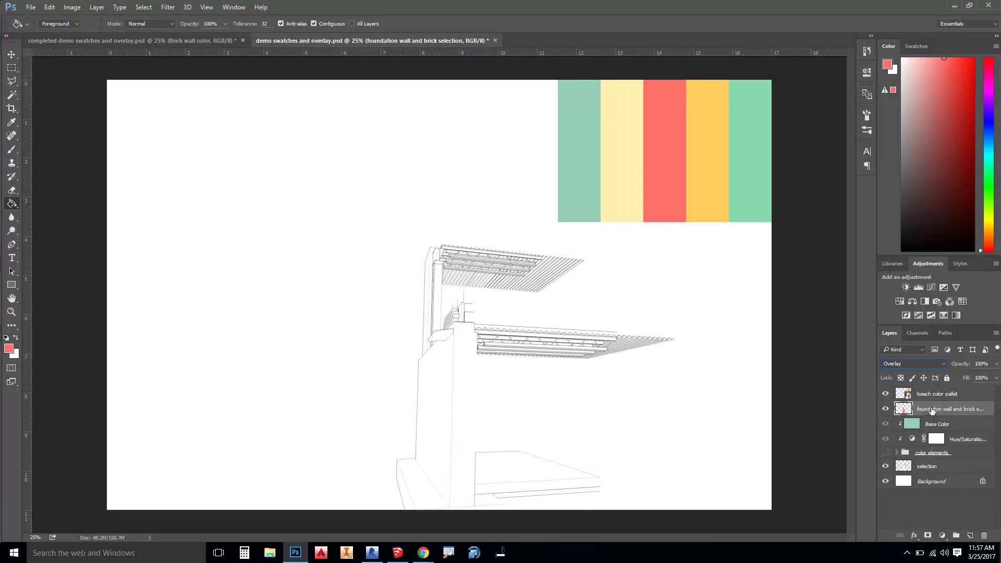
click(884, 452)
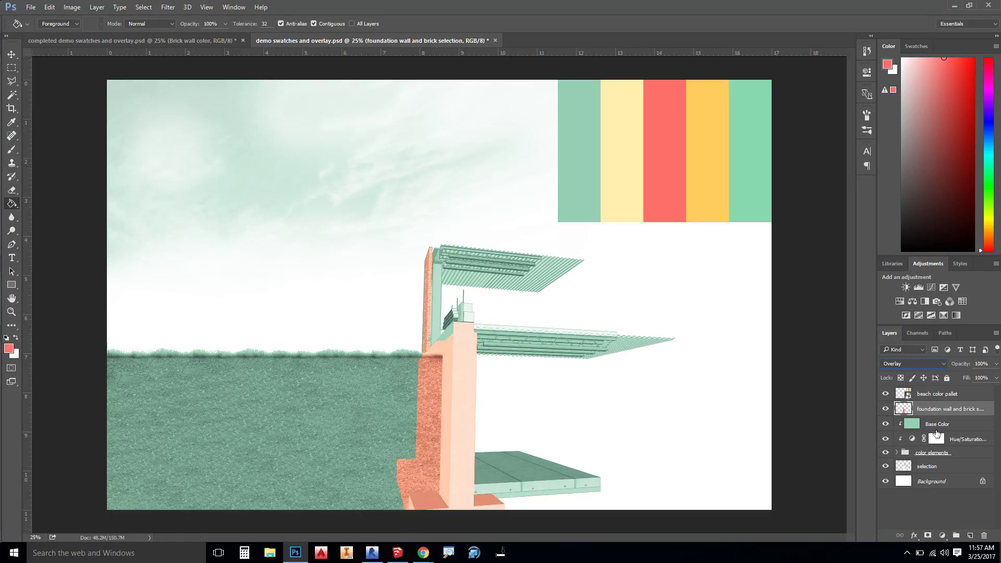
click(946, 468)
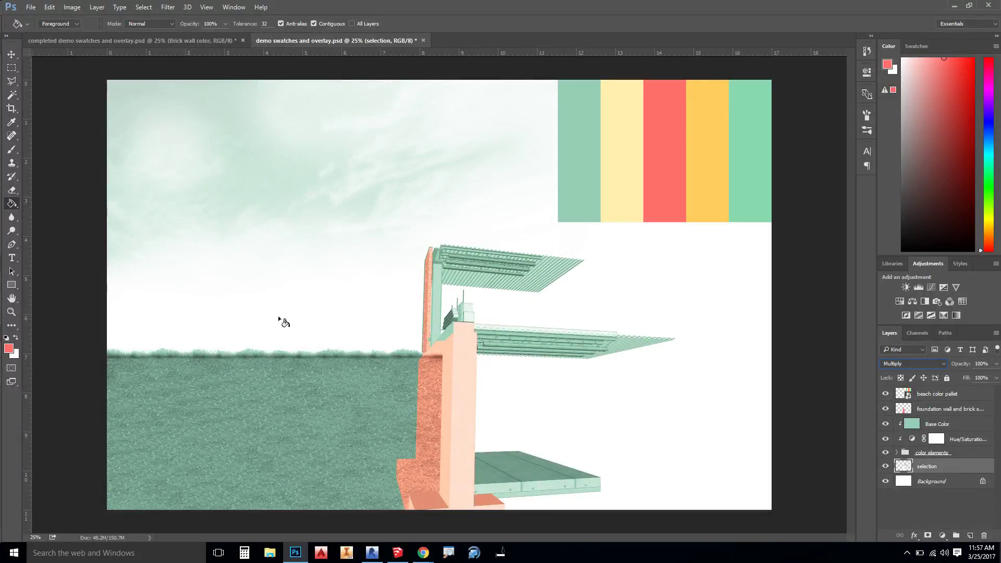
Step: Outline the green wedge at the column corner with the Polygonal Lasso on the foundation wall layer
click(12, 82)
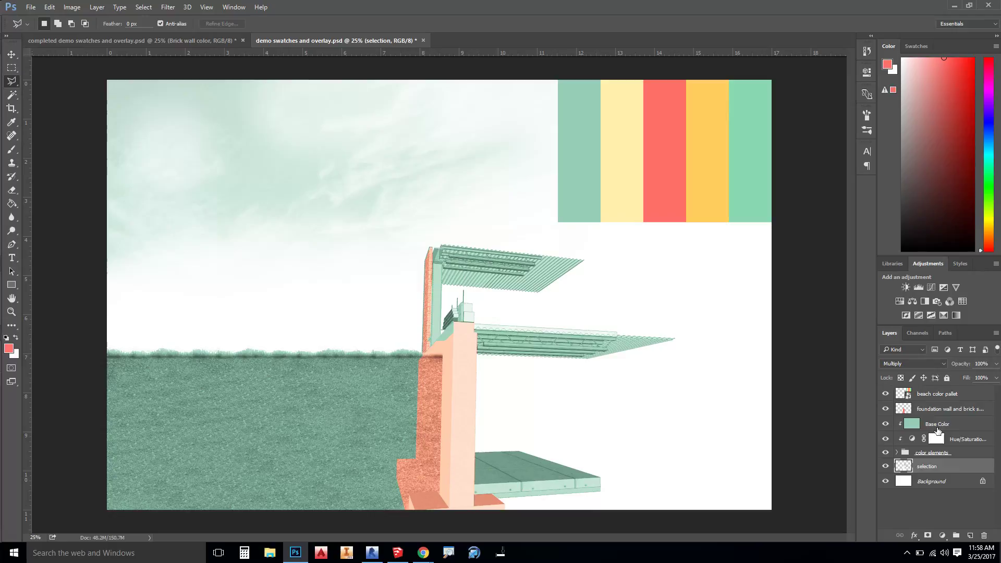
click(939, 411)
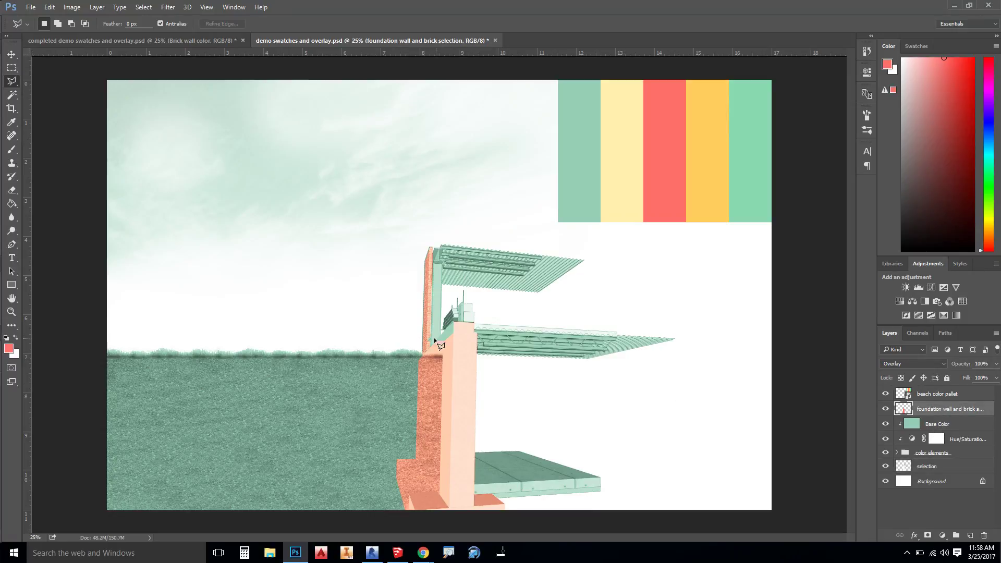
scroll(437, 340, up, 3)
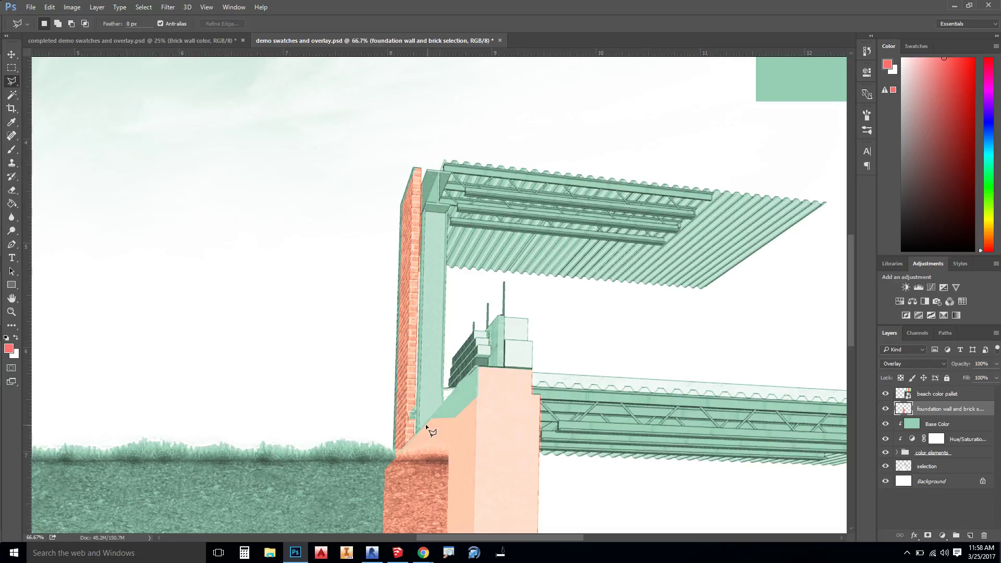
click(425, 423)
click(426, 421)
Step: Clone peach wall texture over the wedge with a 45 px Clone Stamp
click(11, 162)
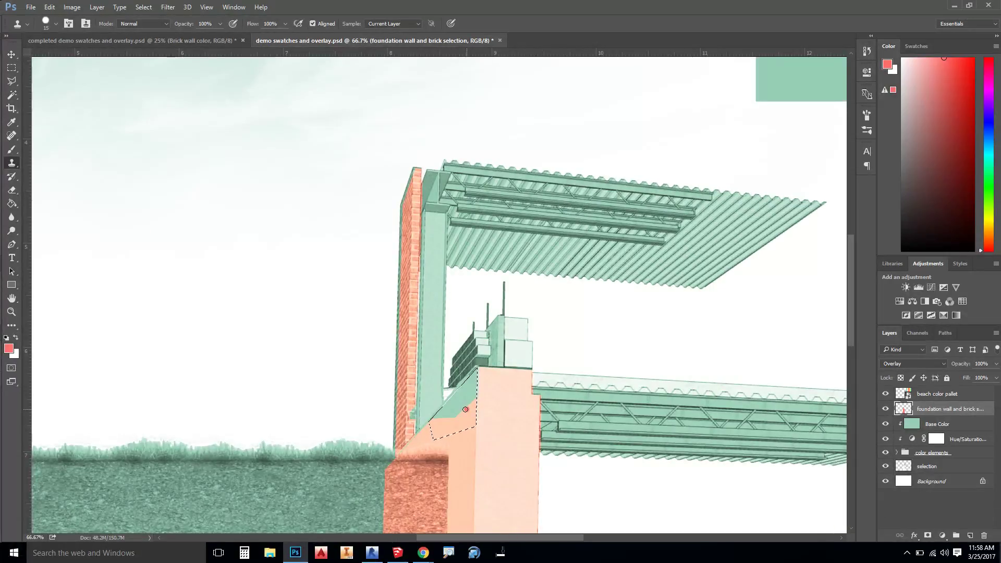
key(bracketright)
key(bracketright)
key(bracketright)
mouse_move(465, 419)
mouse_down()
mouse_move(476, 382)
mouse_move(445, 407)
mouse_move(475, 384)
mouse_move(475, 397)
mouse_move(459, 416)
mouse_move(472, 368)
mouse_move(469, 407)
mouse_move(437, 412)
mouse_move(451, 394)
mouse_up()
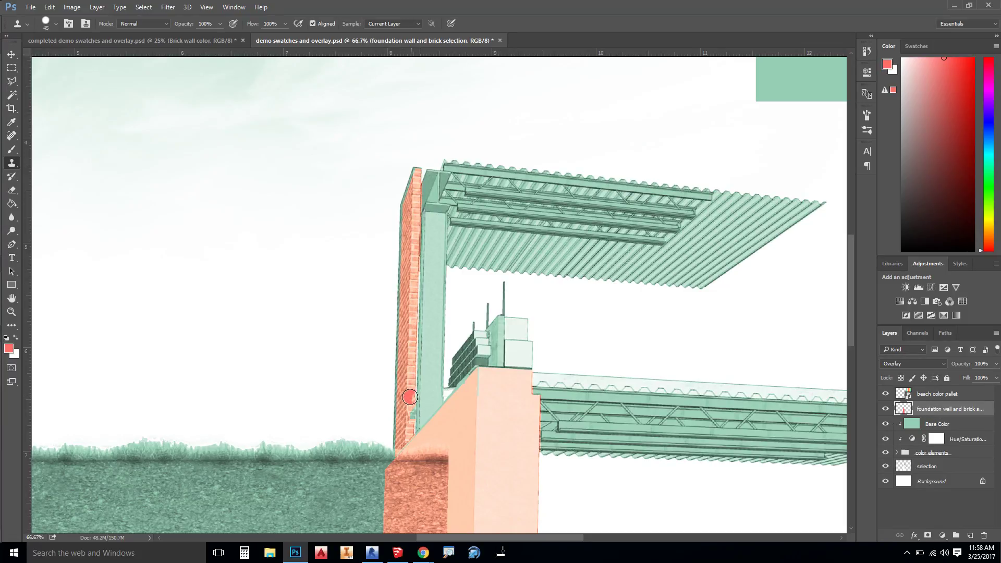
scroll(410, 397, up, 4)
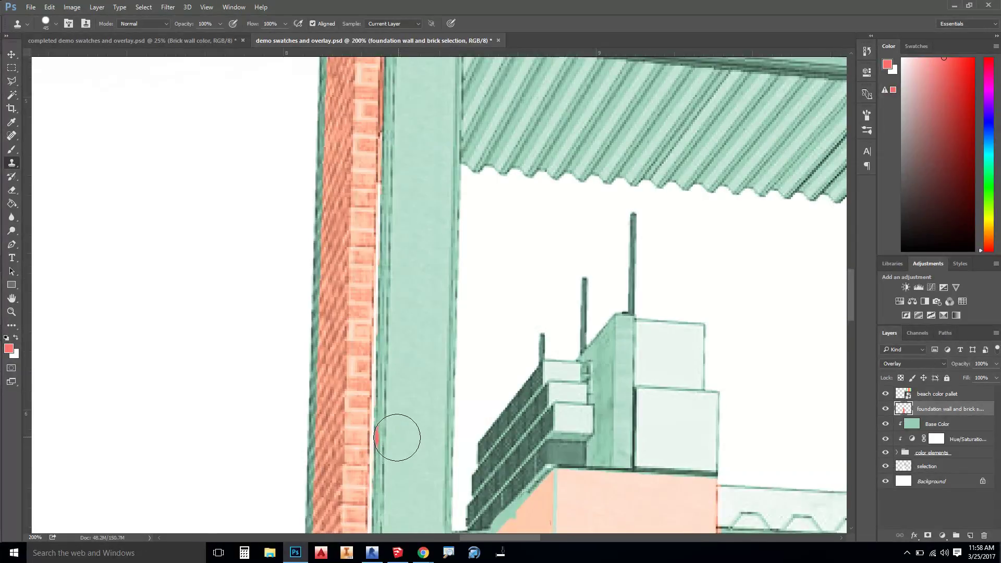
scroll(395, 436, down, 3)
Step: Paint brick texture over the rest of the wedge with a 20 px clone brush
key(bracketleft)
key(bracketleft)
key(bracketleft)
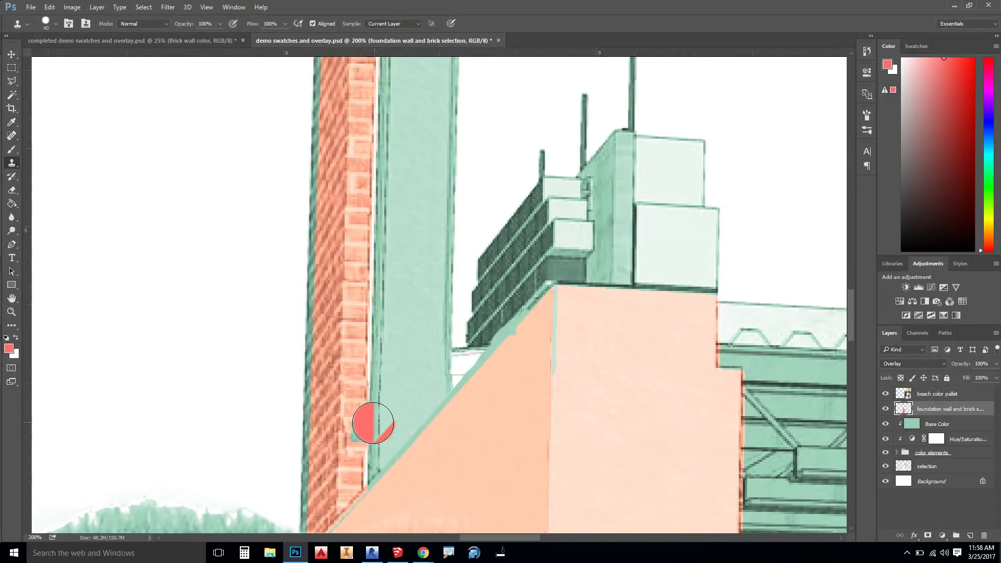
key(bracketleft)
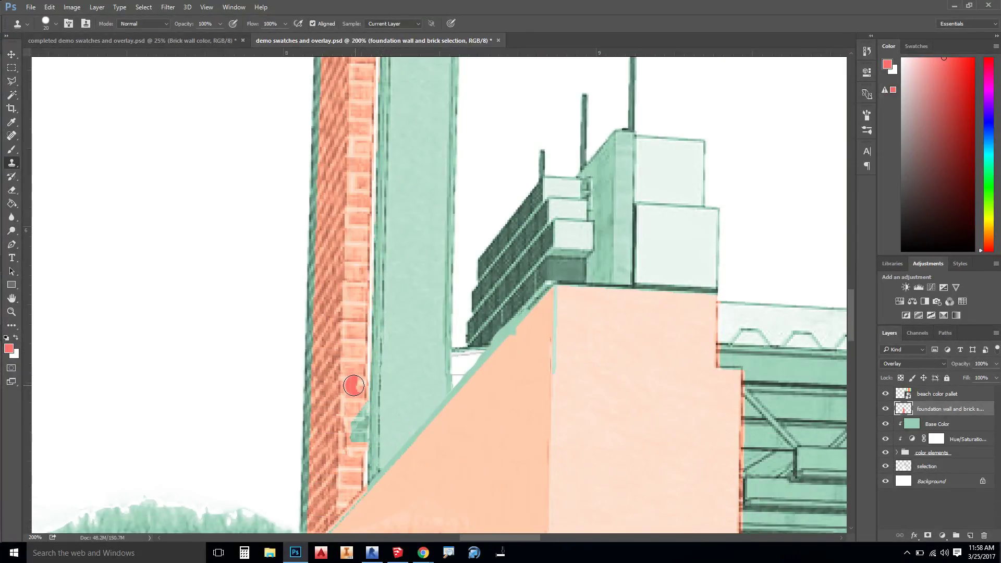
drag(351, 395, 357, 440)
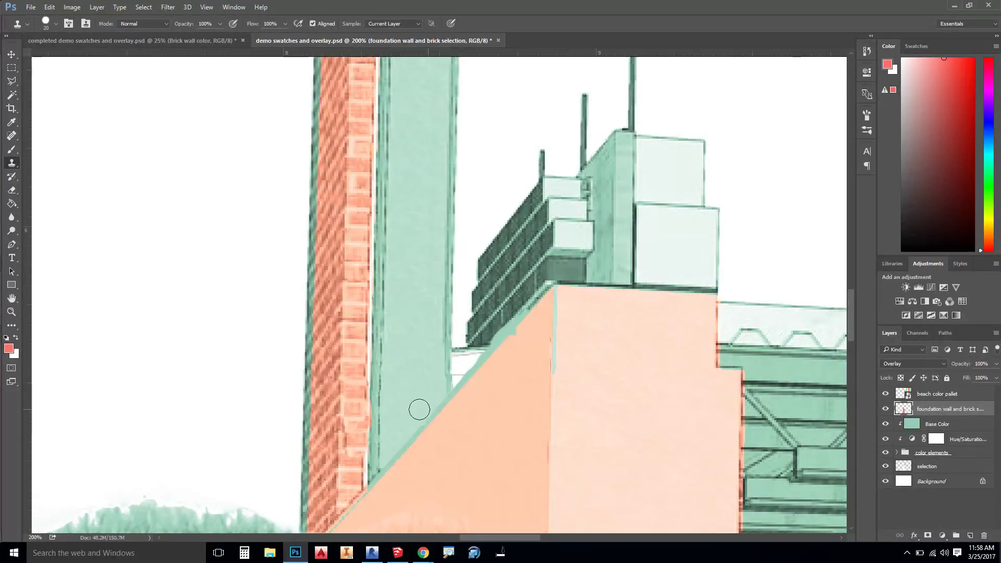
click(478, 408)
key(ctrl+minus)
key(ctrl+minus)
key(ctrl+minus)
key(ctrl+minus)
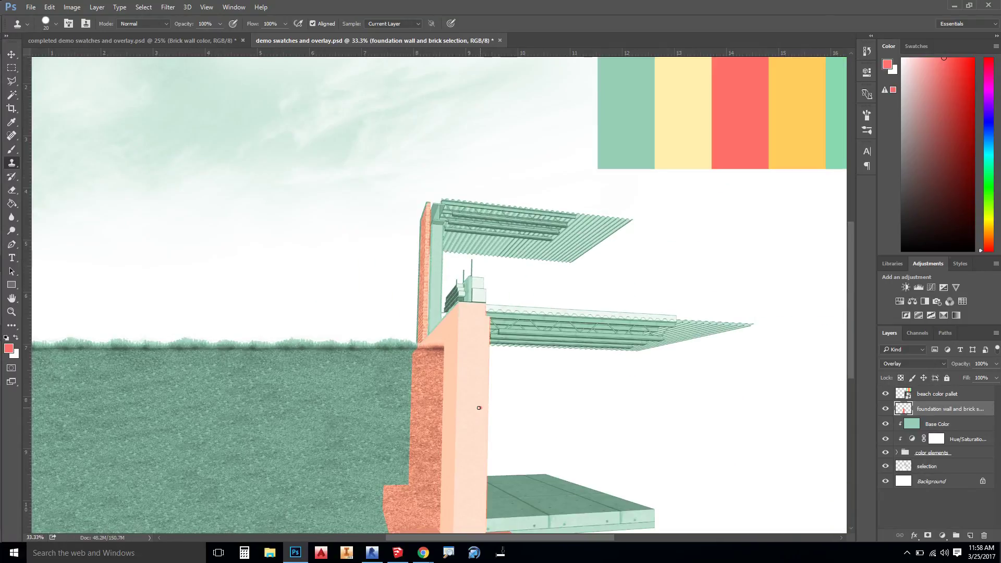
key(ctrl+minus)
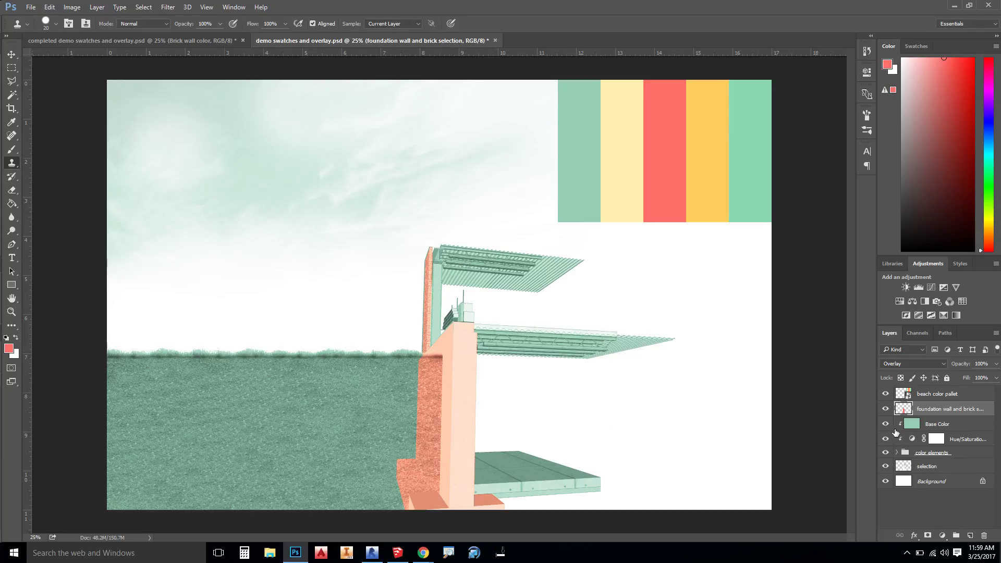
Step: Magic Wand-select the soil area on the soil section layer
click(896, 453)
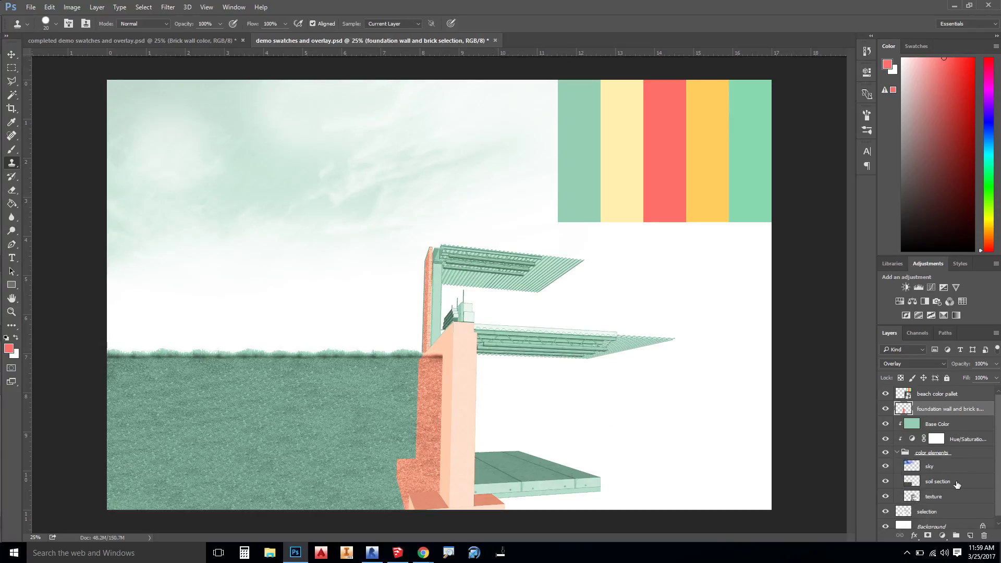
click(958, 483)
click(11, 94)
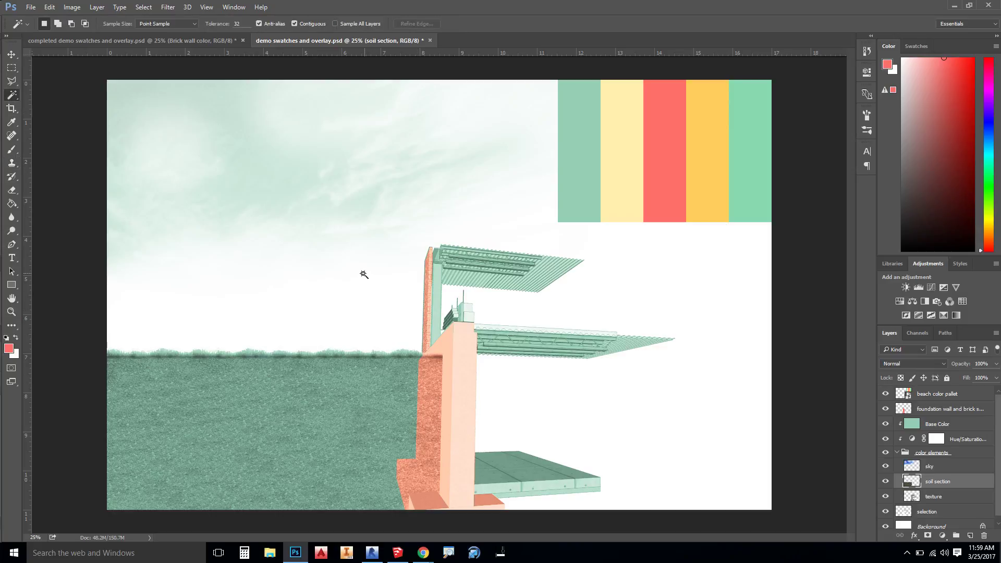
click(374, 287)
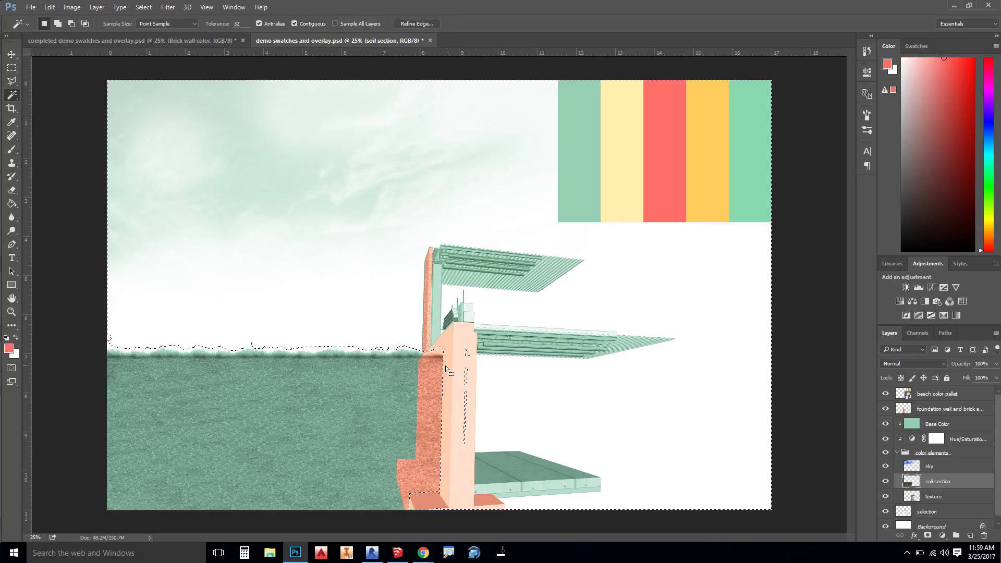
click(462, 435)
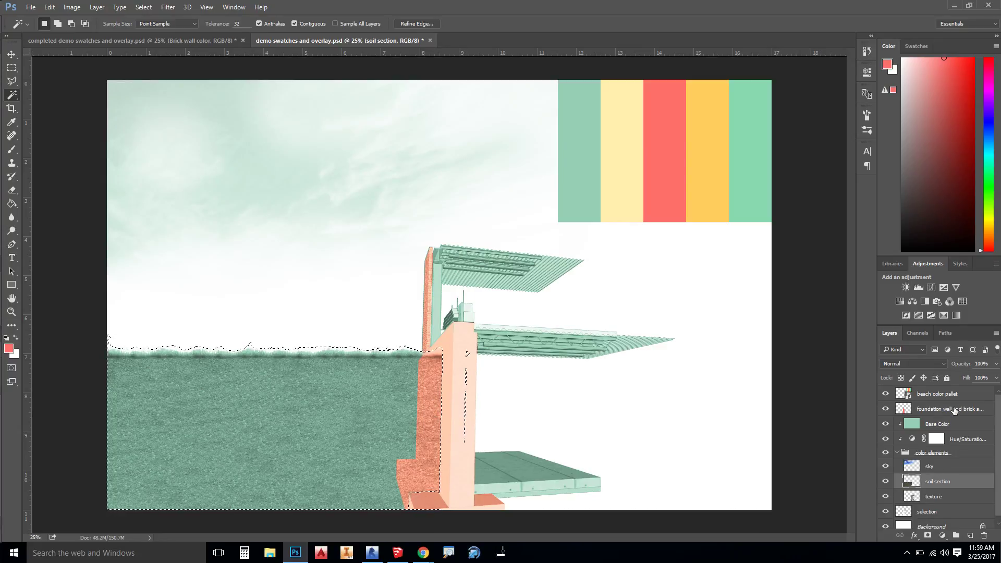
Step: Erase the brick below the grass line on the foundation wall layer with a 300 px eraser, then deselect
click(957, 411)
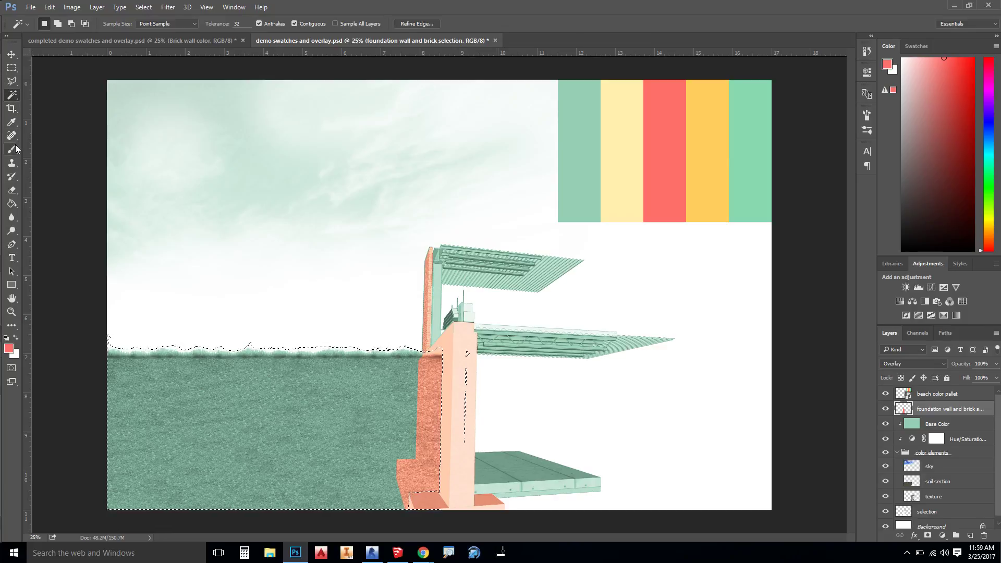
click(11, 189)
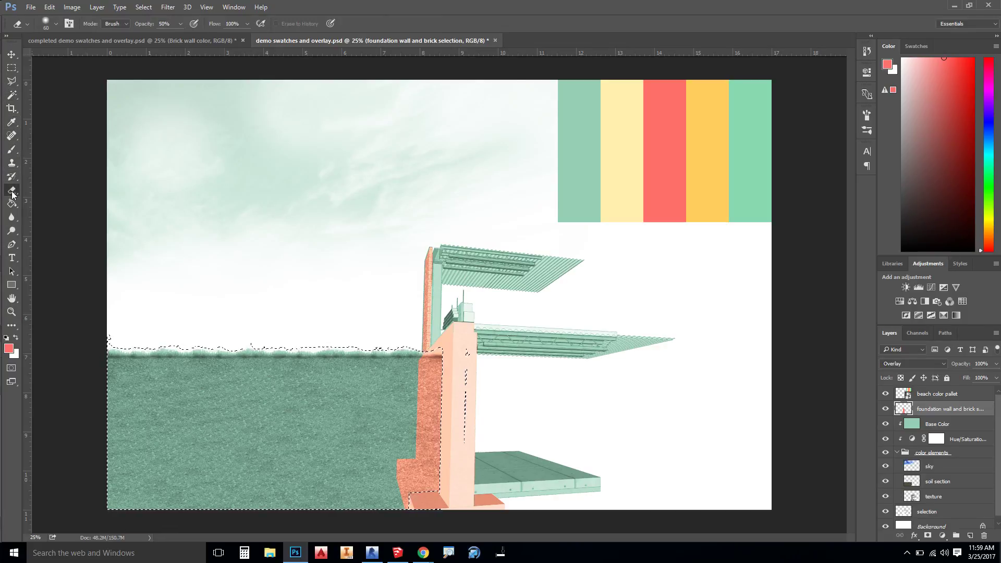
key(bracketright)
key(bracketright)
key(bracketright)
key(bracketright)
key(bracketright)
key(bracketright)
key(bracketright)
key(bracketright)
key(bracketright)
key(bracketright)
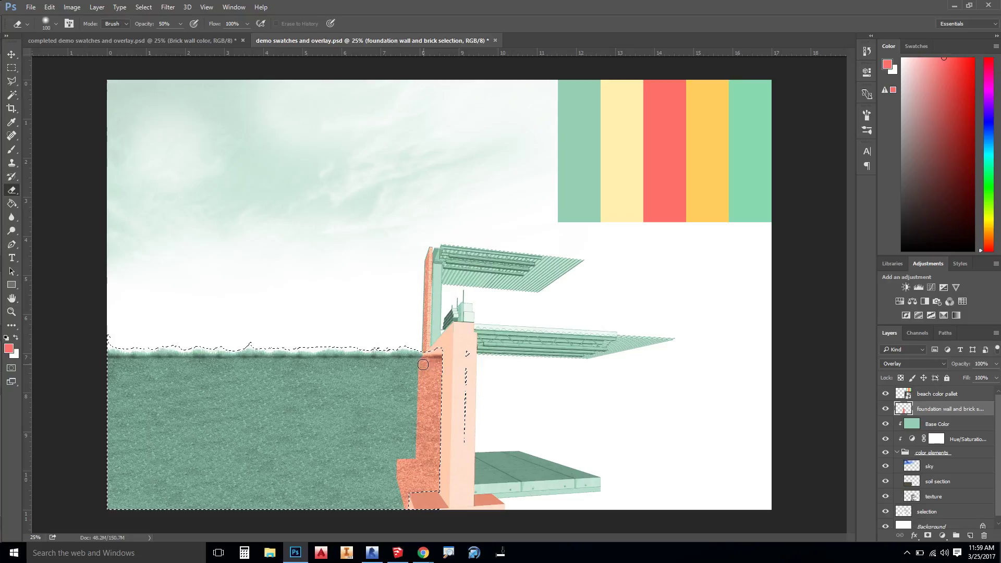
click(45, 21)
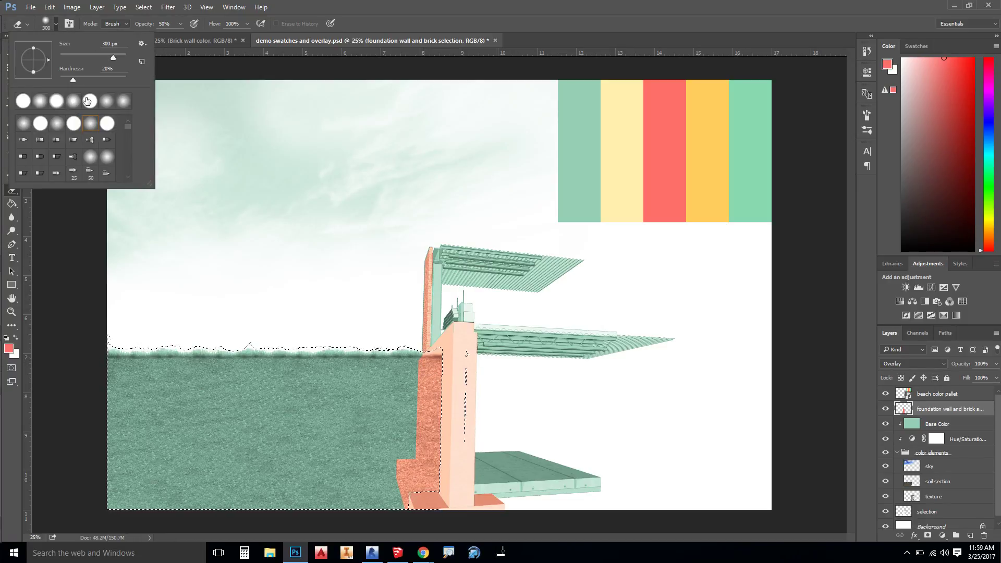
click(423, 376)
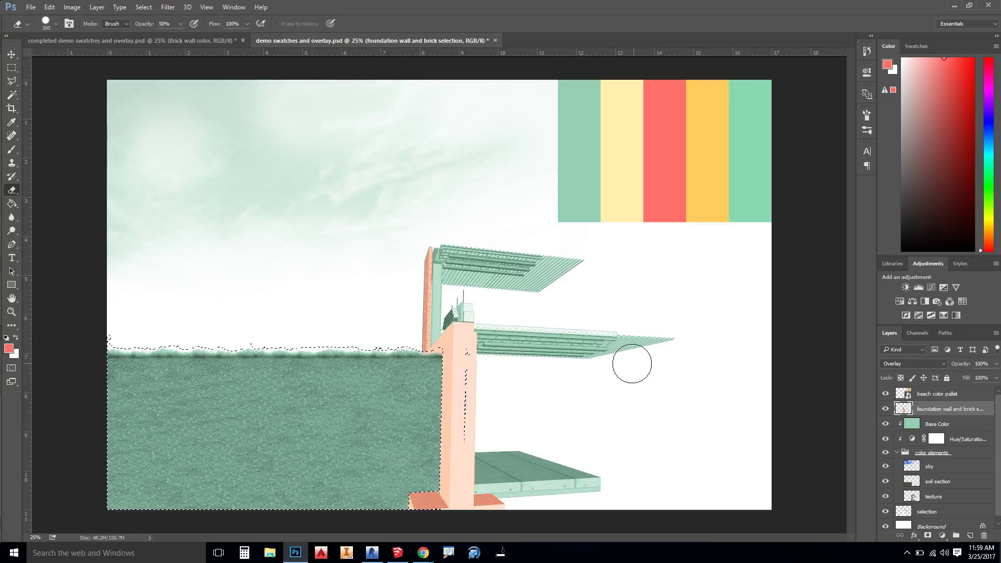
key(ctrl+d)
key(ctrl+minus)
key(ctrl+minus)
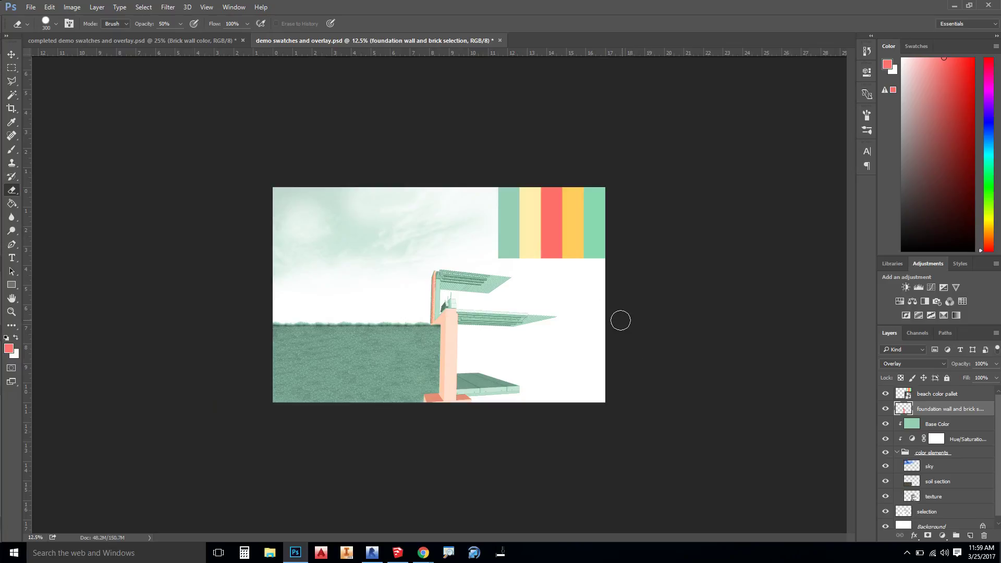
key(ctrl+plus)
key(ctrl+plus)
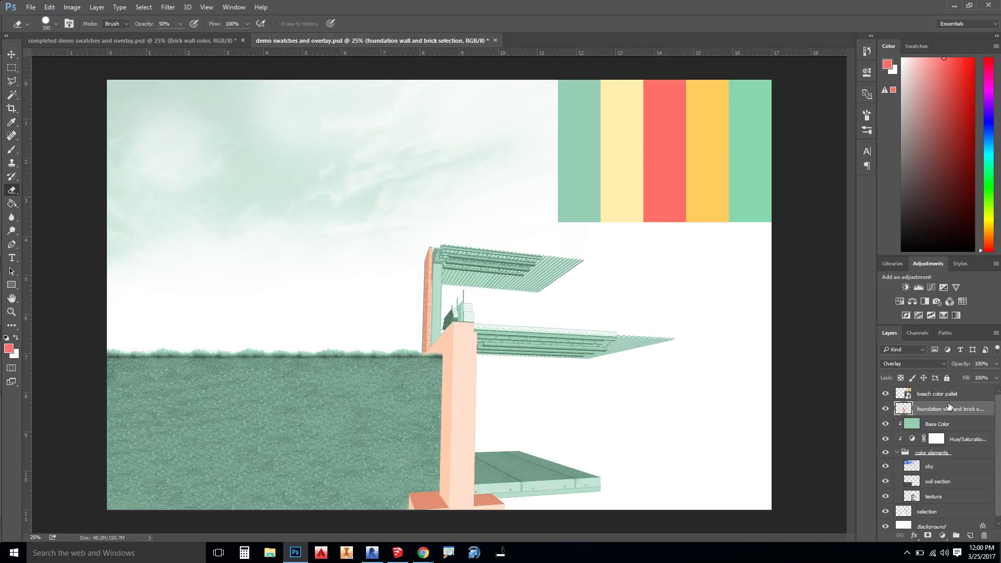
Step: Place the 'people looking up' image as an embedded layer in the render
click(31, 7)
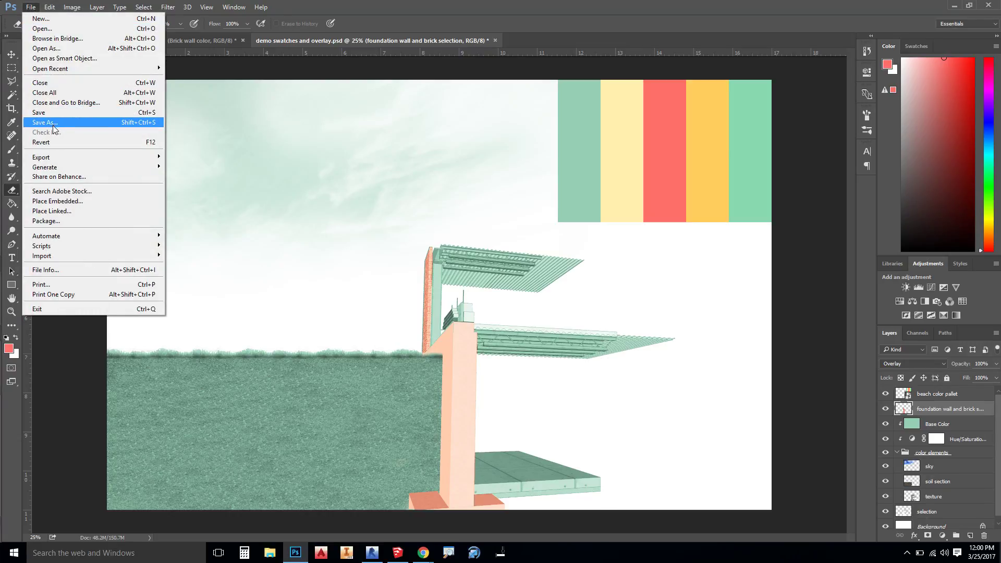
mouse_move(67, 161)
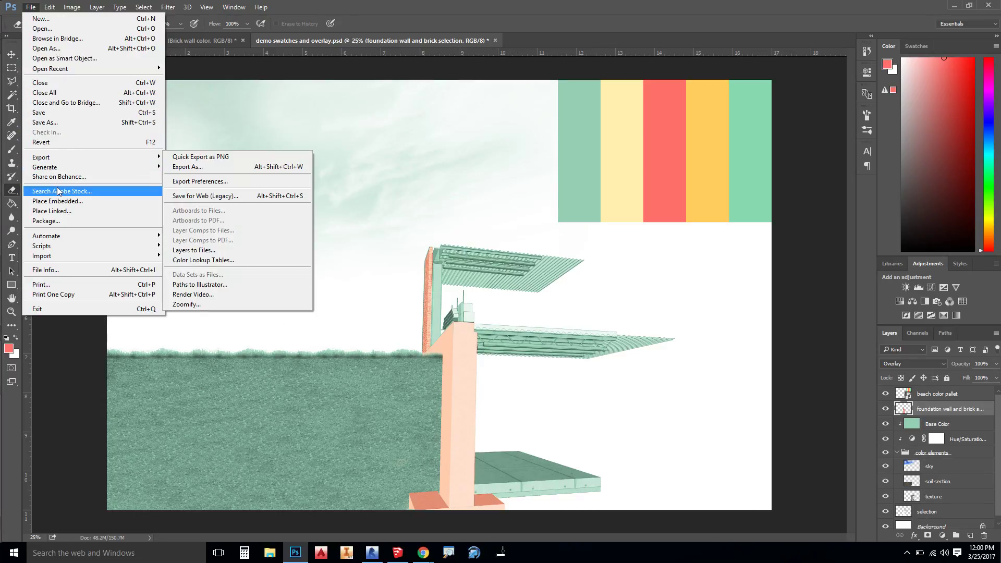
click(60, 200)
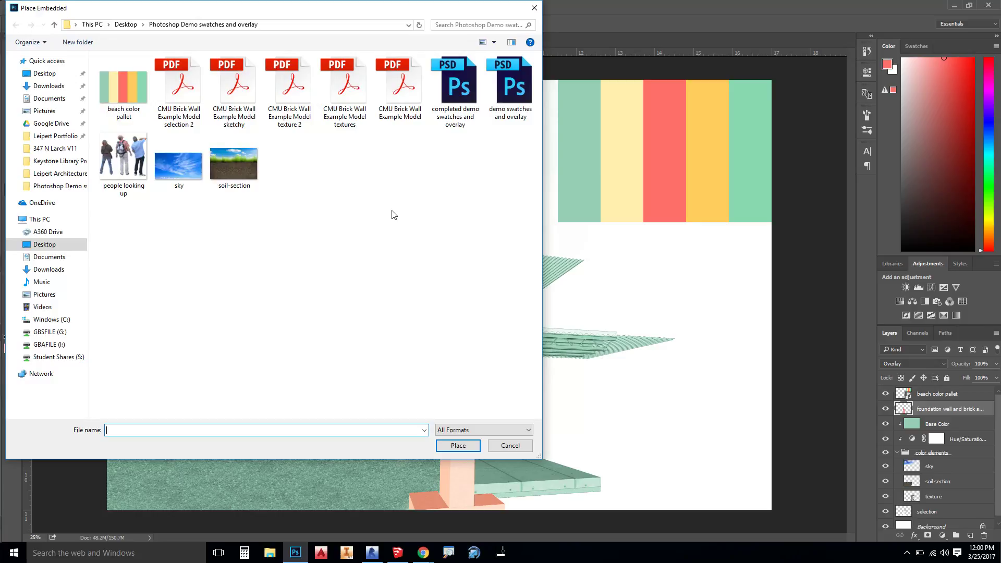
click(123, 180)
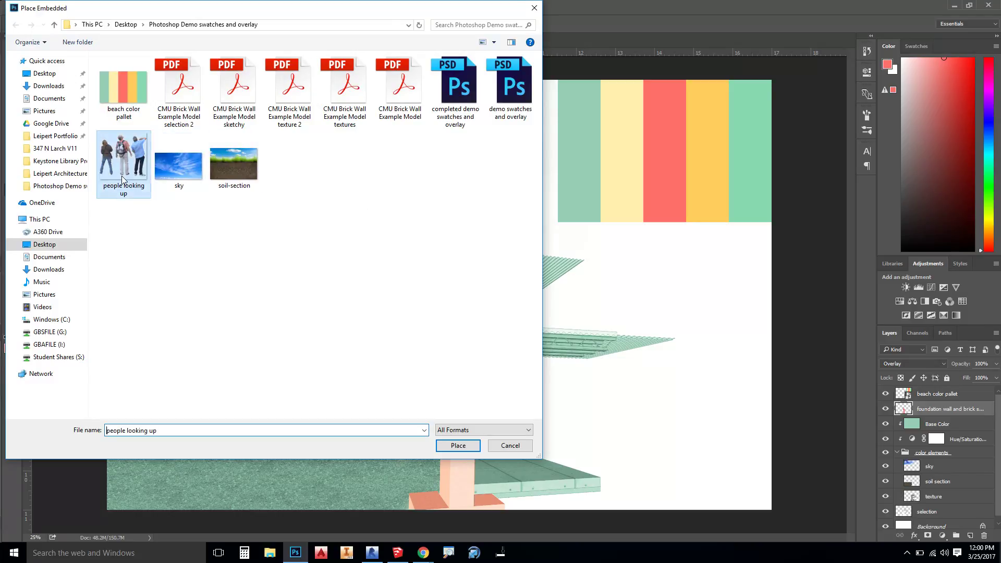
click(466, 444)
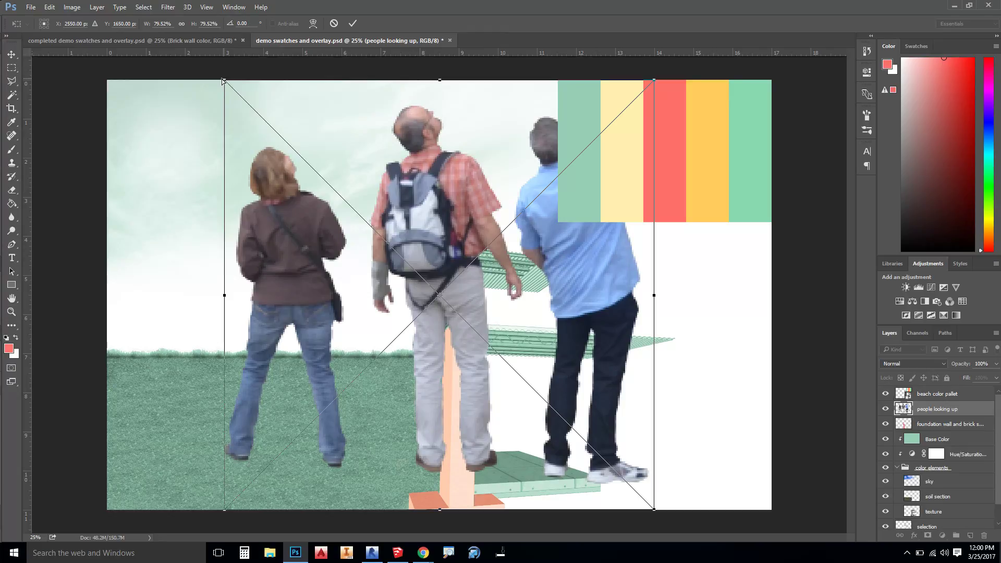
Step: Scale the people down onto the grass beside the wall and commit the transform
drag(221, 78, 613, 406)
drag(625, 459, 393, 318)
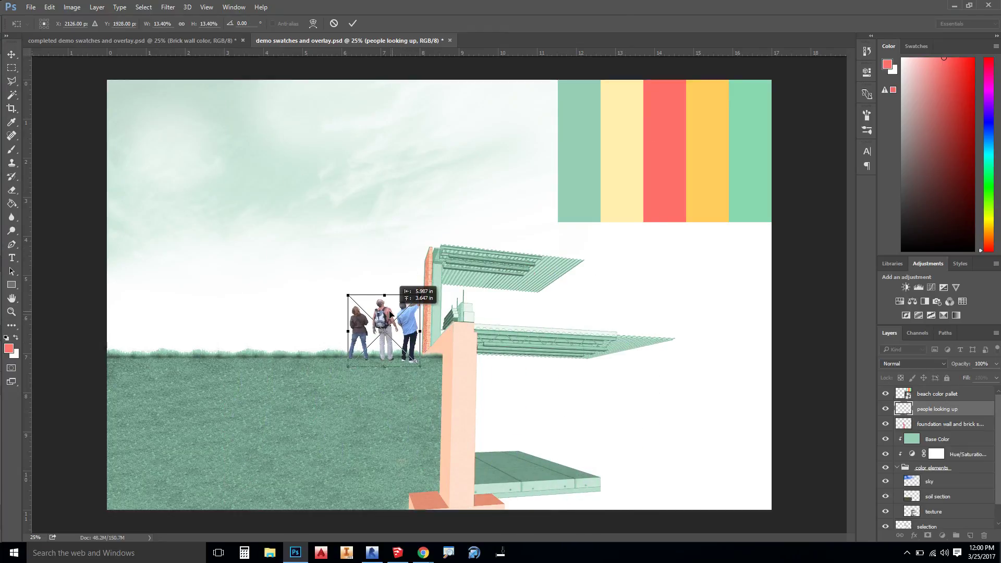
drag(344, 295, 381, 325)
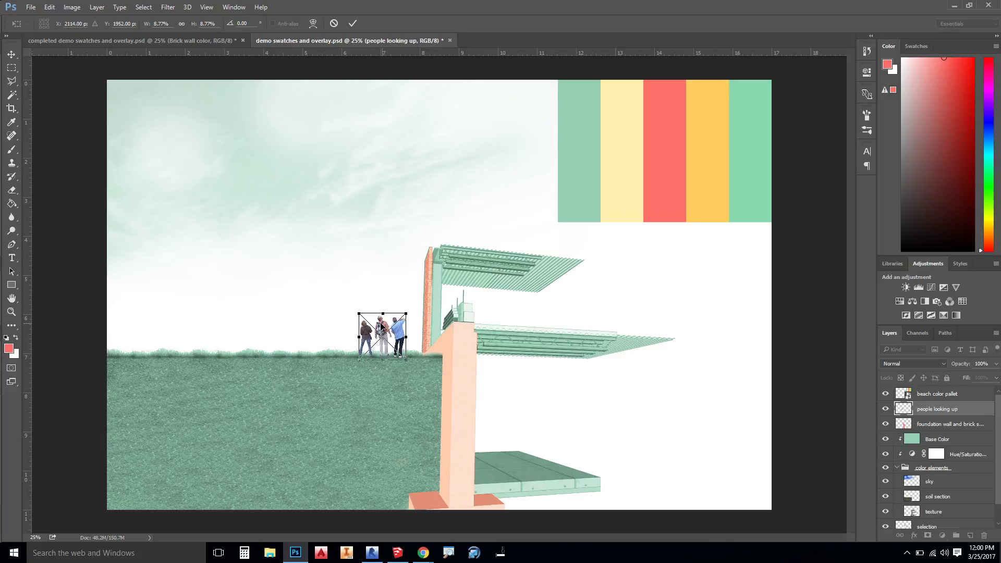
key(Return)
key(e)
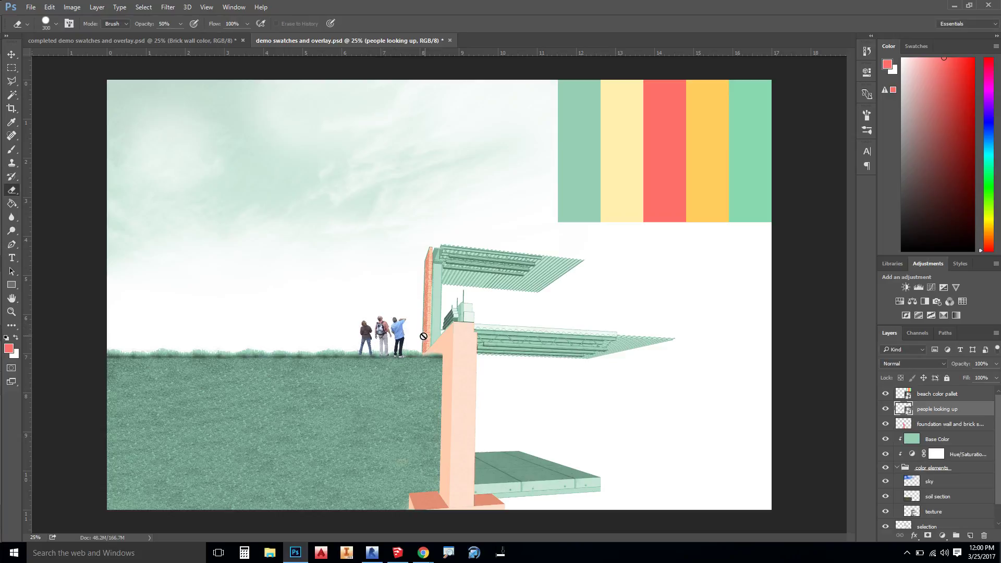
scroll(423, 336, up, 4)
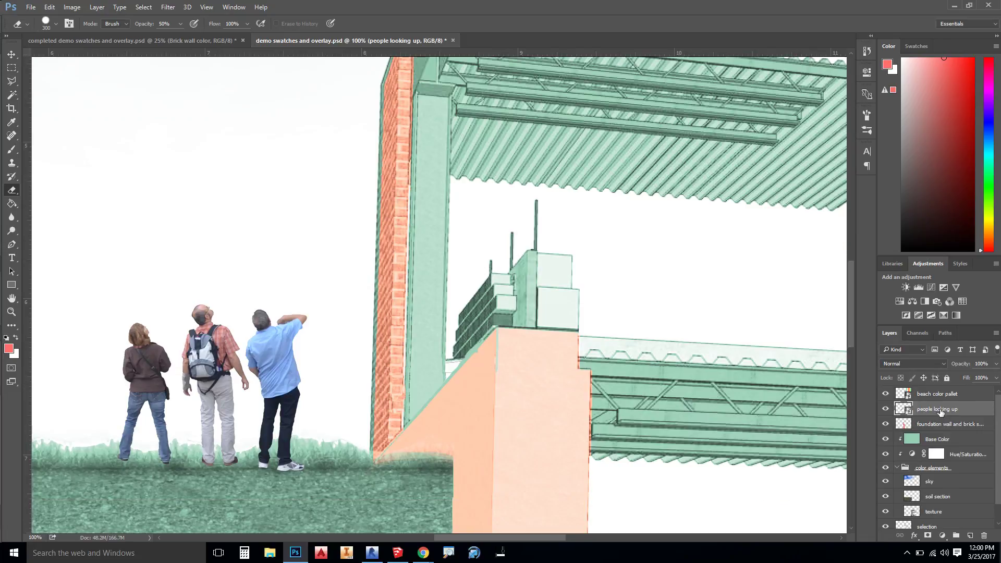
Step: Rasterize the people layer and add a clipped Hue/Saturation at Saturation -100, Lightness +33
right_click(941, 409)
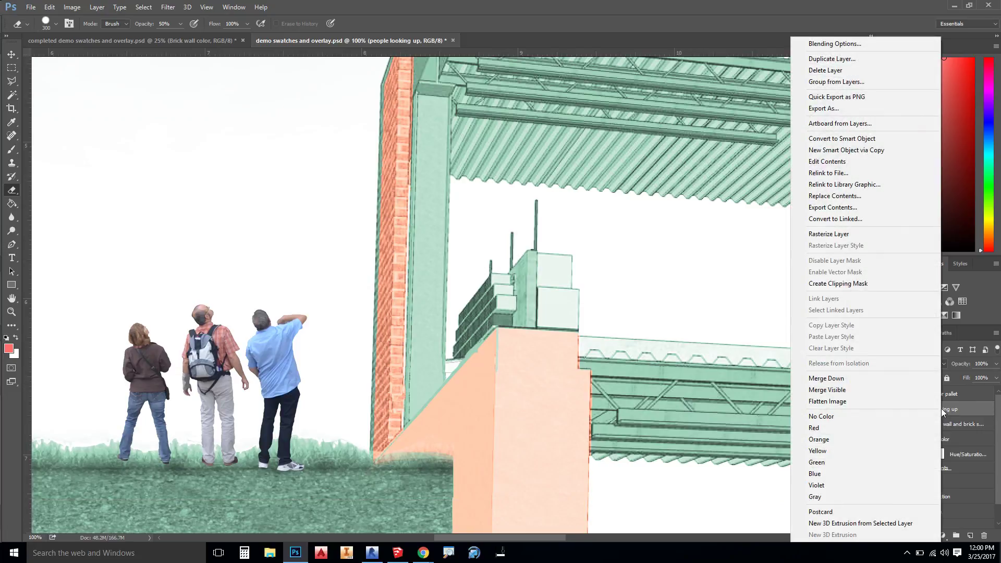
click(840, 235)
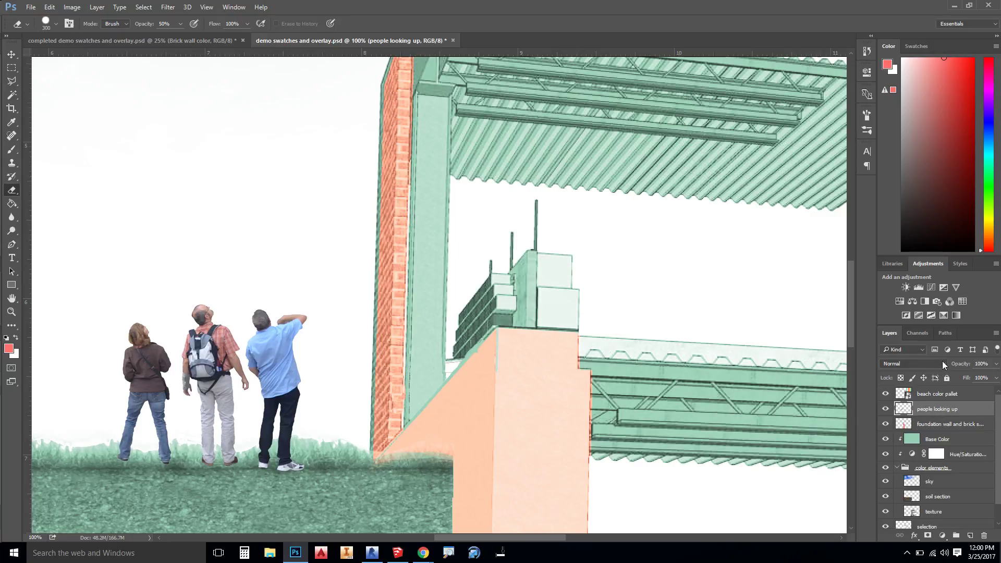
click(912, 301)
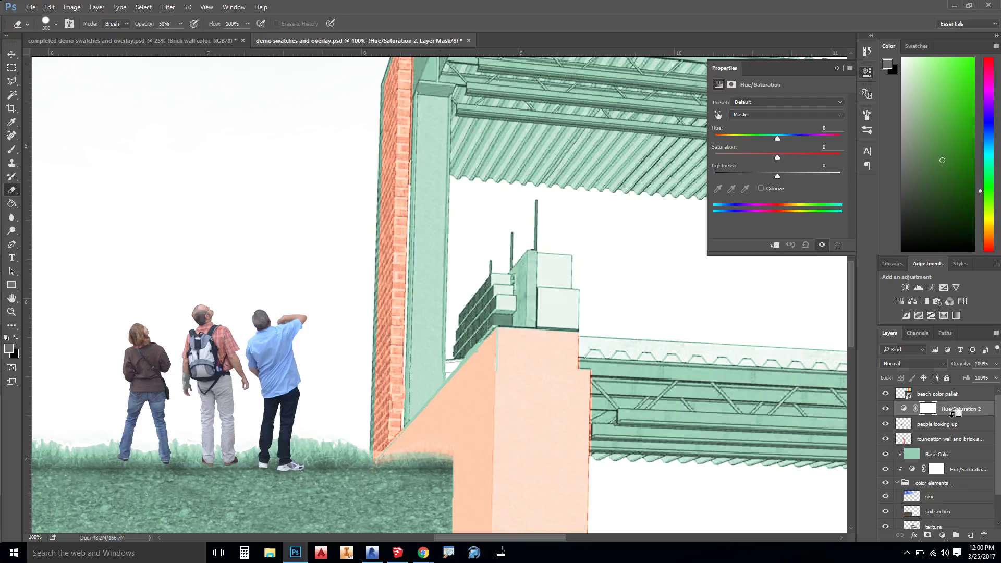
click(950, 422)
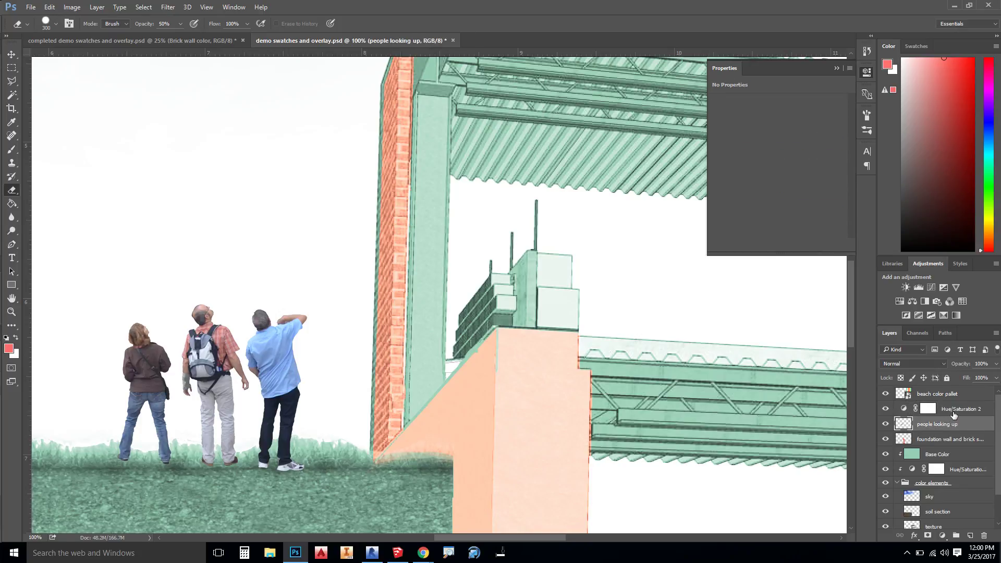
click(952, 412)
alt+click(951, 413)
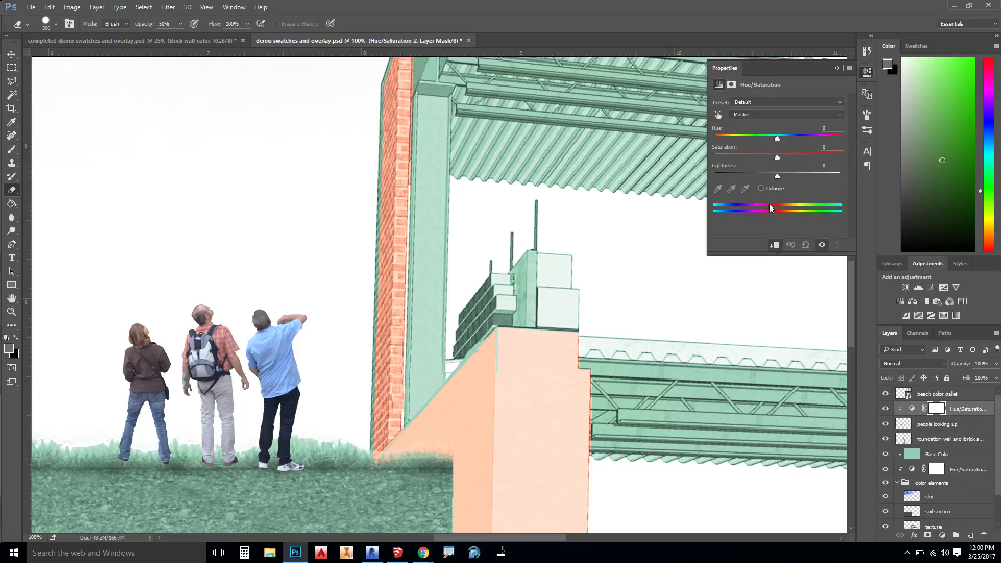
drag(777, 158, 718, 158)
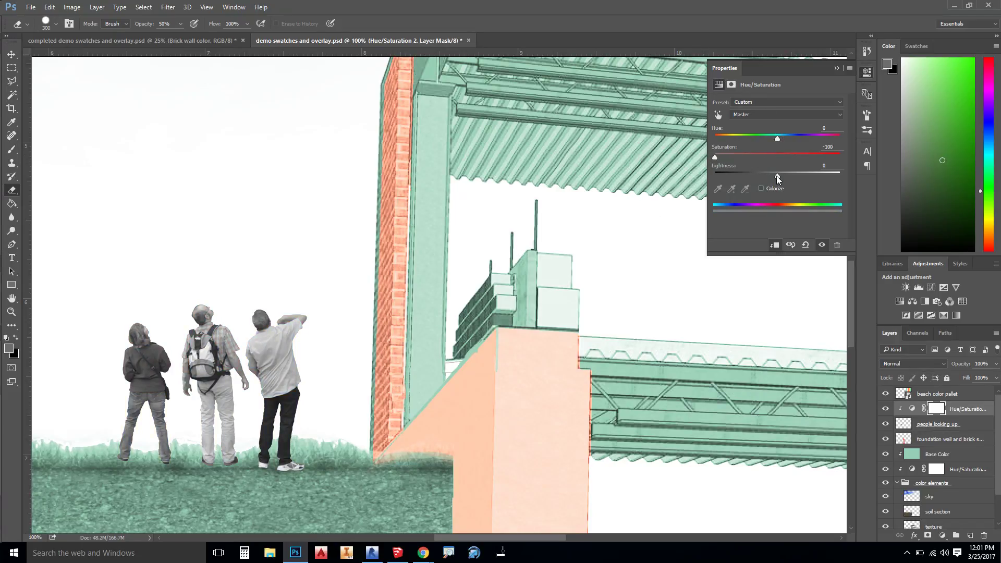
drag(777, 176, 795, 176)
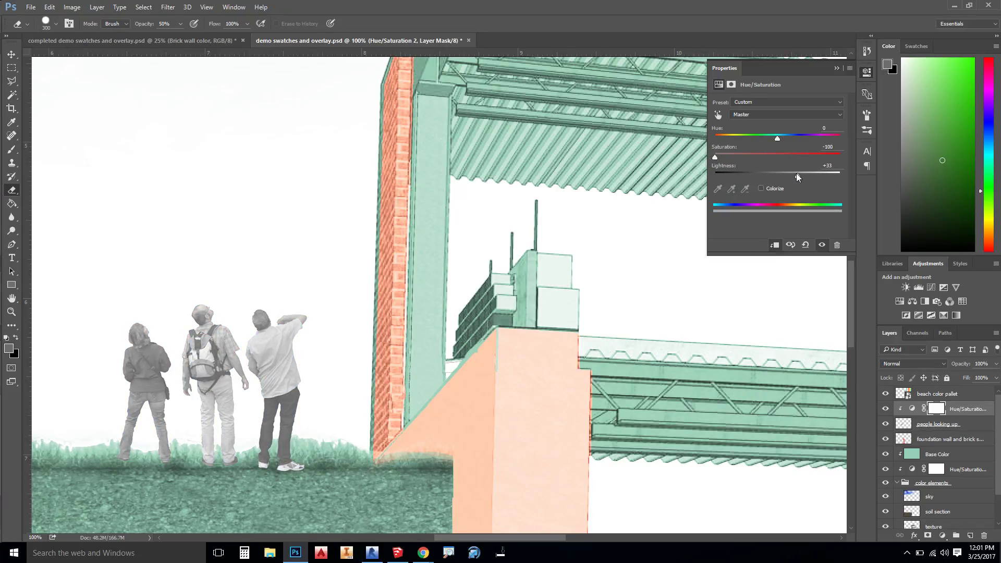
click(837, 69)
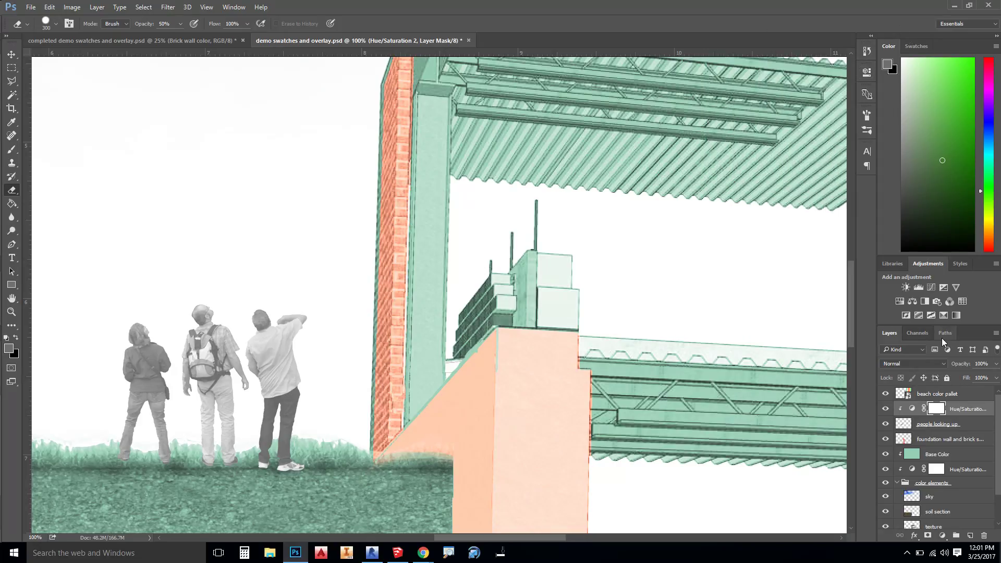
Step: Create Layer 1 above the people and sample the palette's yellow-orange swatch
click(969, 426)
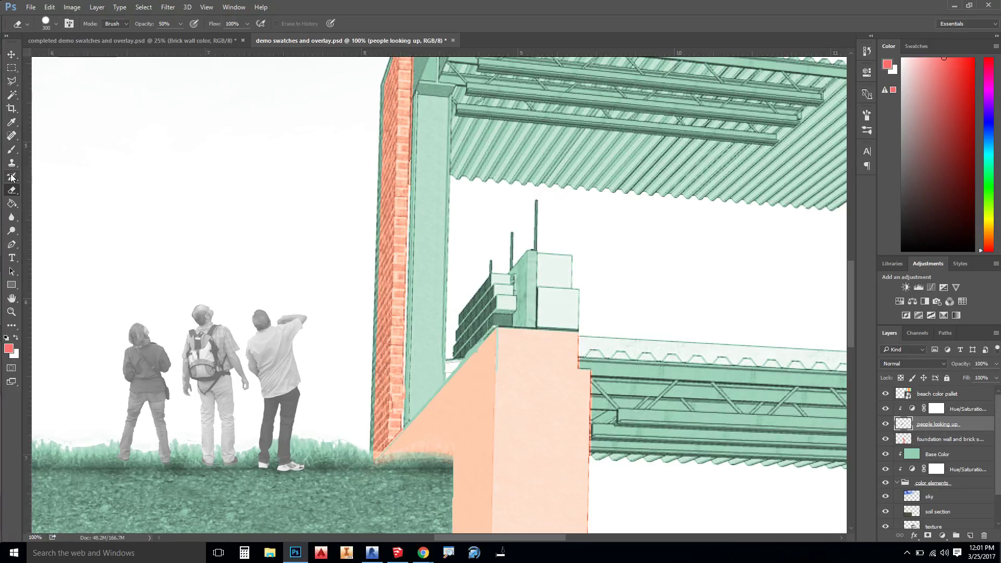
click(12, 204)
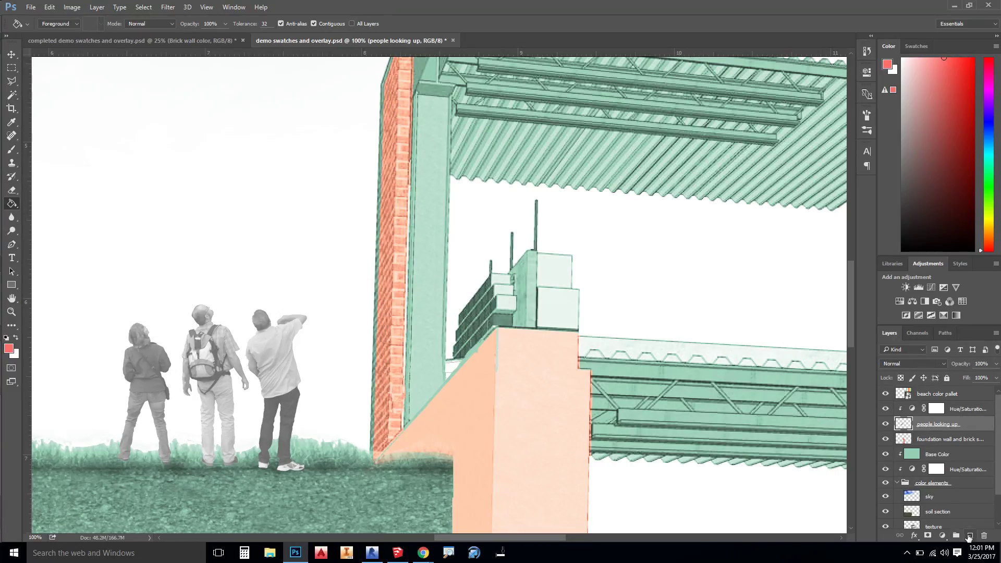
click(969, 536)
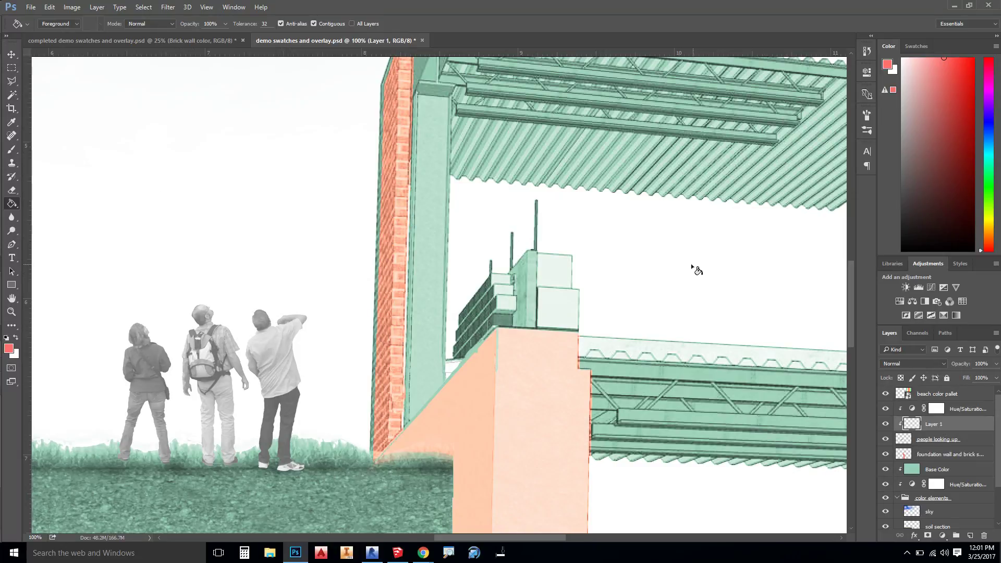
key(ctrl+minus)
key(ctrl+minus)
key(ctrl+minus)
key(ctrl+minus)
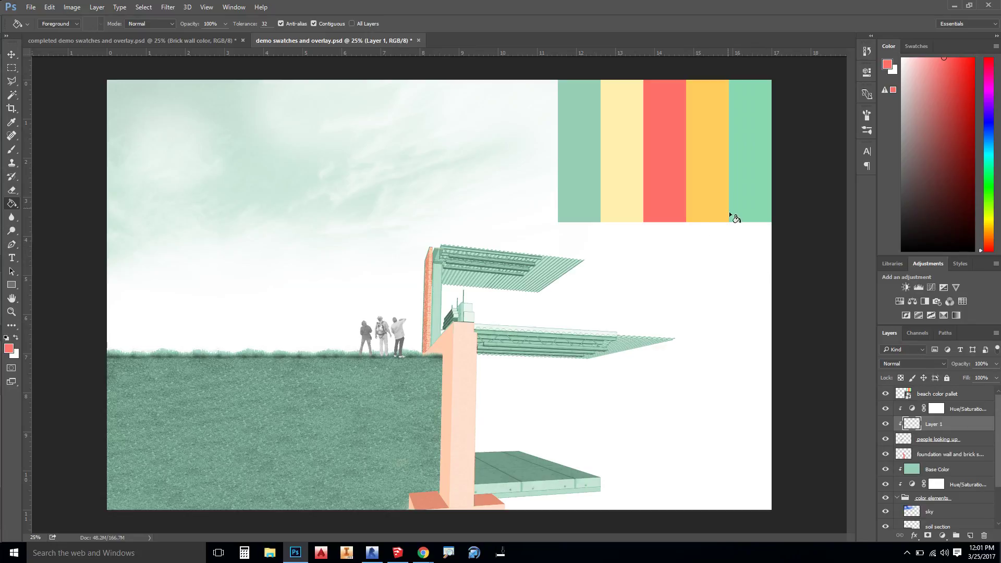
click(946, 394)
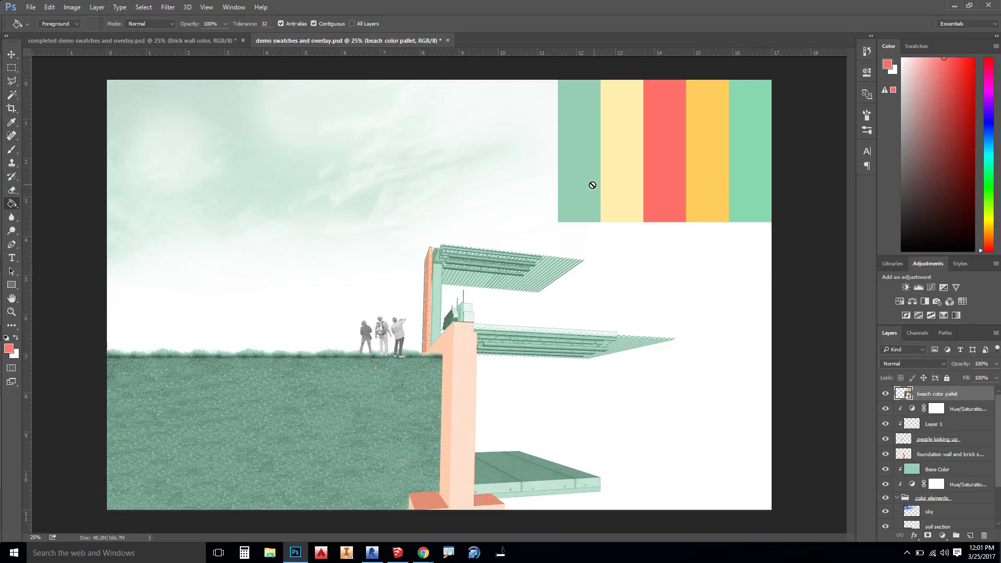
key(i)
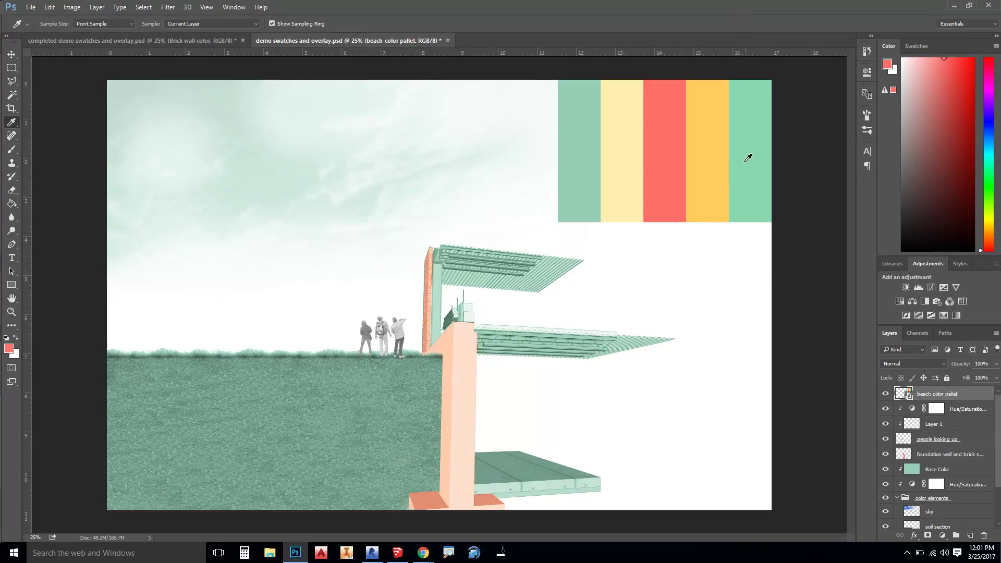
click(712, 152)
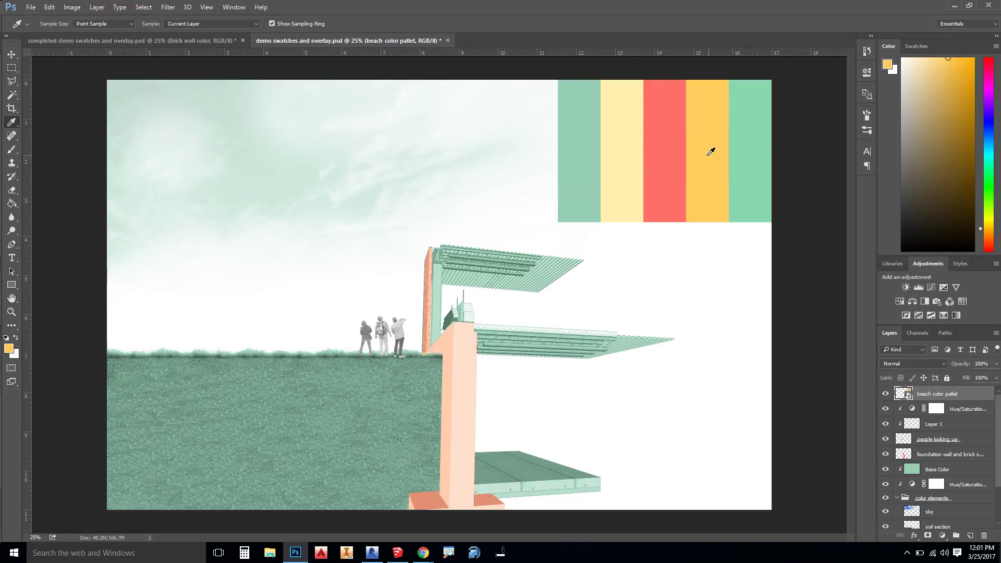
click(710, 152)
Step: Fill Layer 1 with the yellow-orange, move it above Hue/Saturation, and blend it as Overlay
click(971, 423)
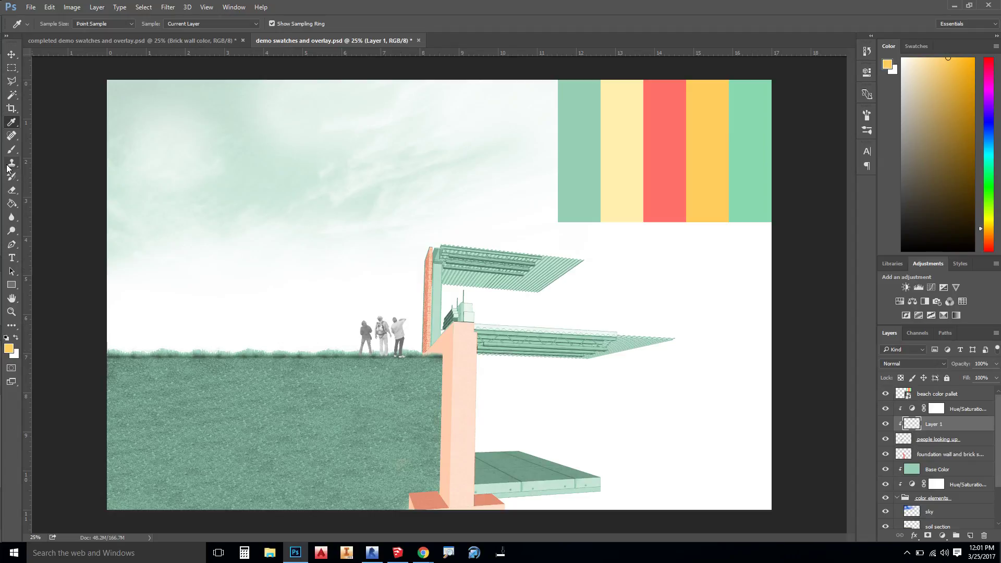
click(12, 205)
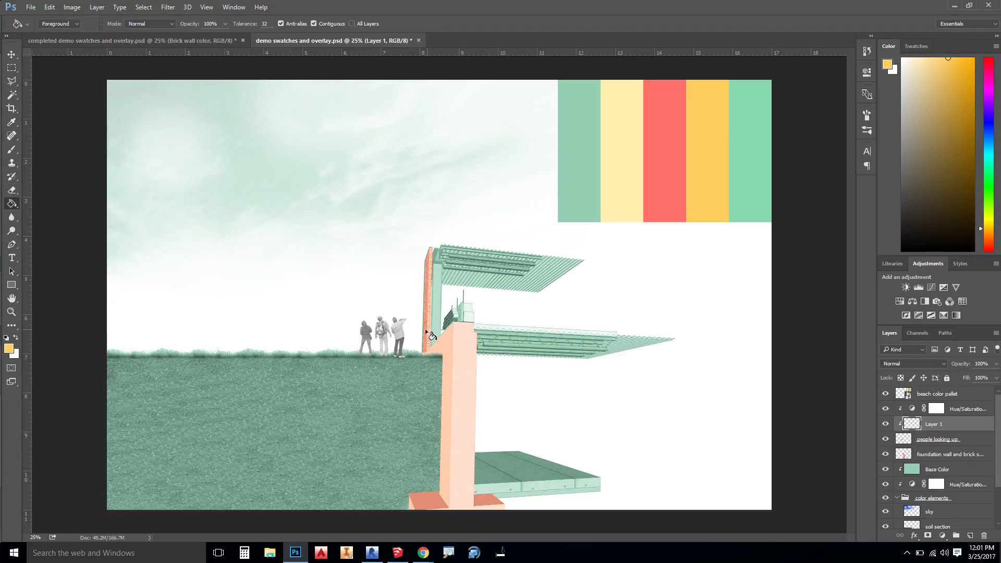
click(369, 288)
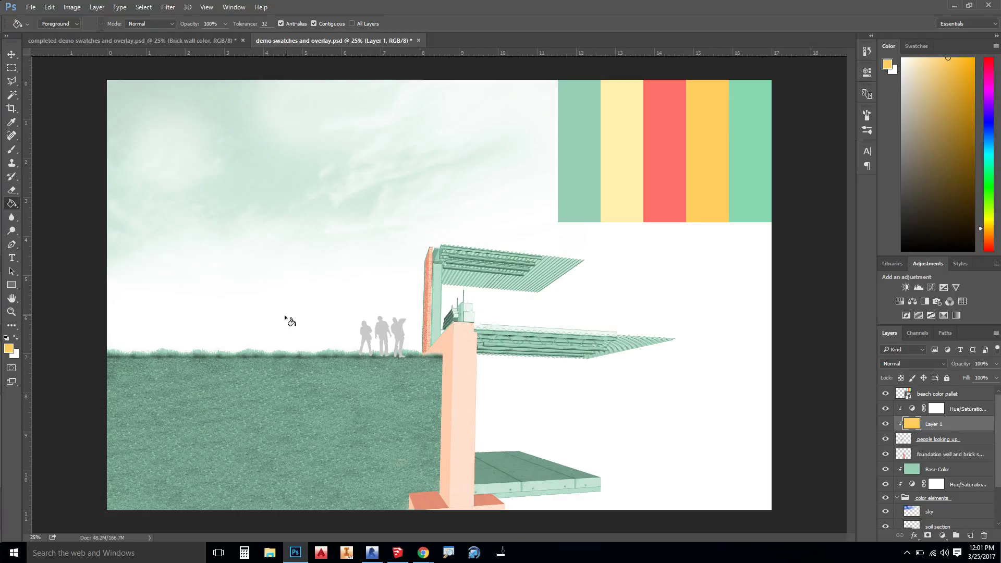
drag(958, 424, 959, 404)
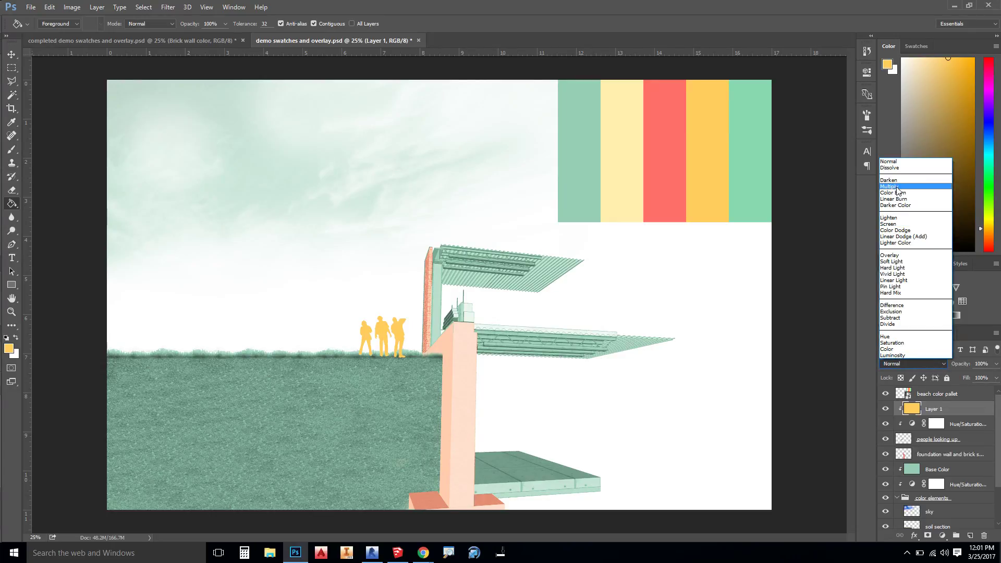
click(898, 256)
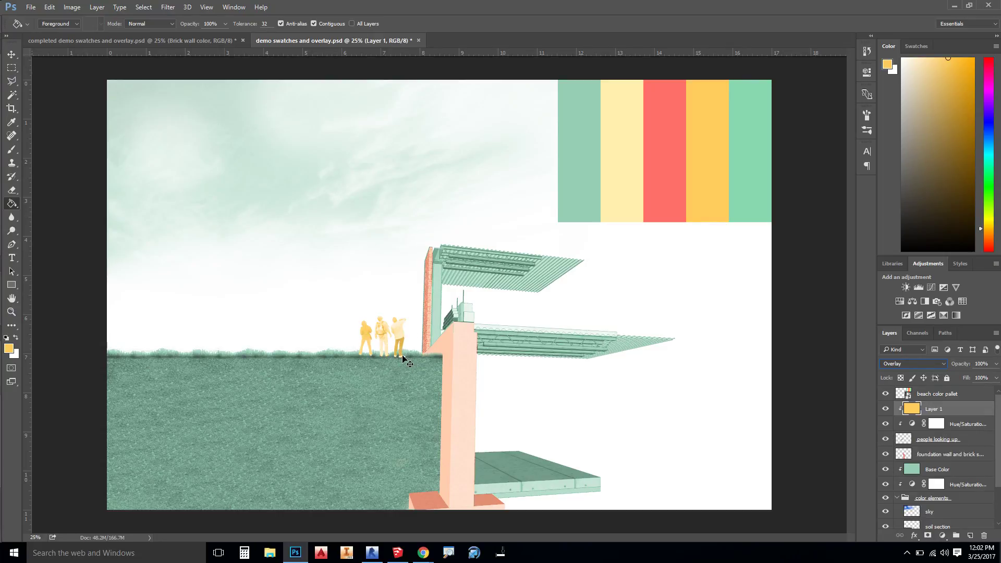
Step: Fade the people's shoes on Layer 1 into the grass with a soft round 100 px eraser
scroll(402, 356, up, 3)
scroll(330, 397, up, 1)
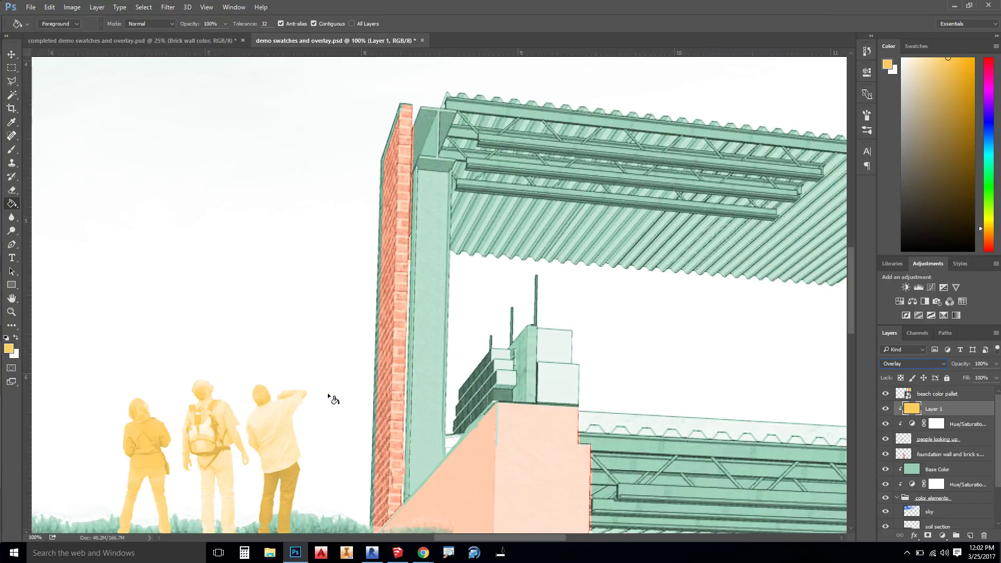
drag(850, 312, 852, 339)
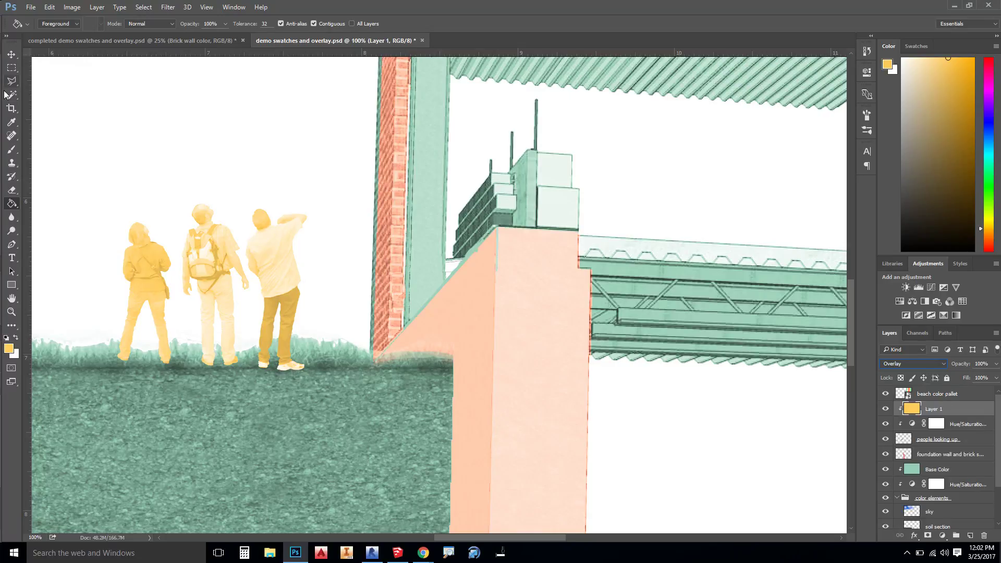
click(12, 189)
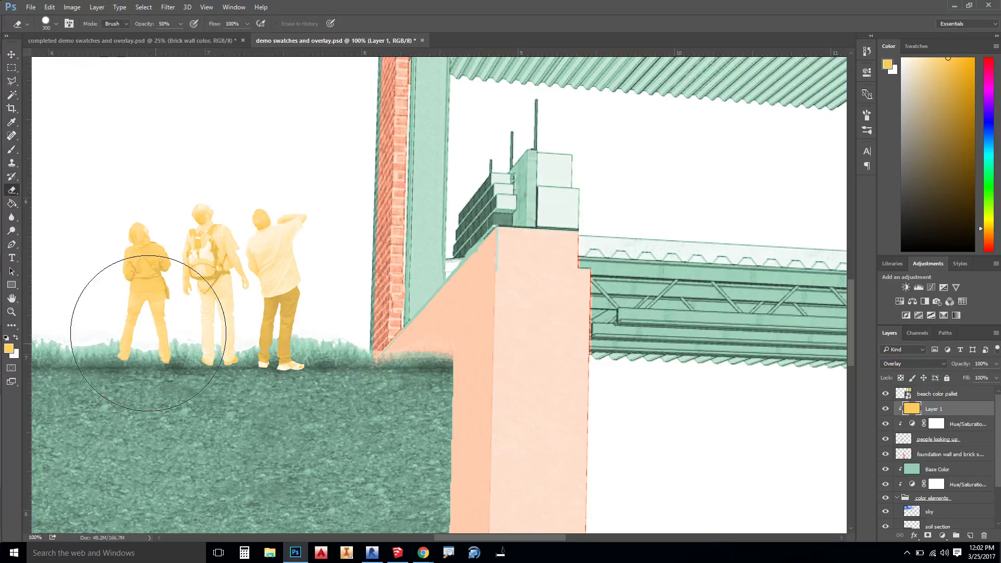
key(bracketleft)
key(bracketleft)
key(bracketleft)
key(bracketleft)
key(bracketleft)
key(bracketleft)
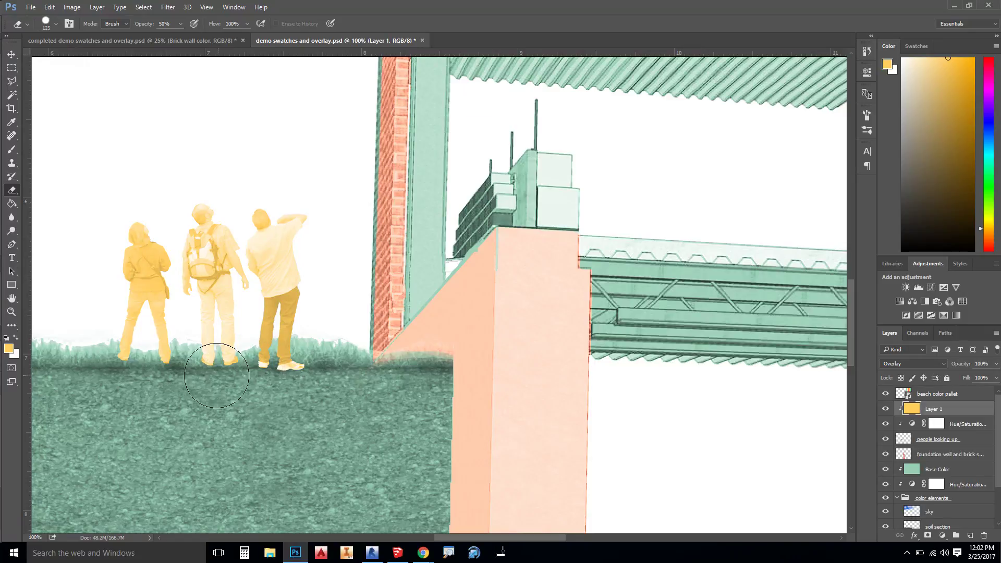
click(52, 22)
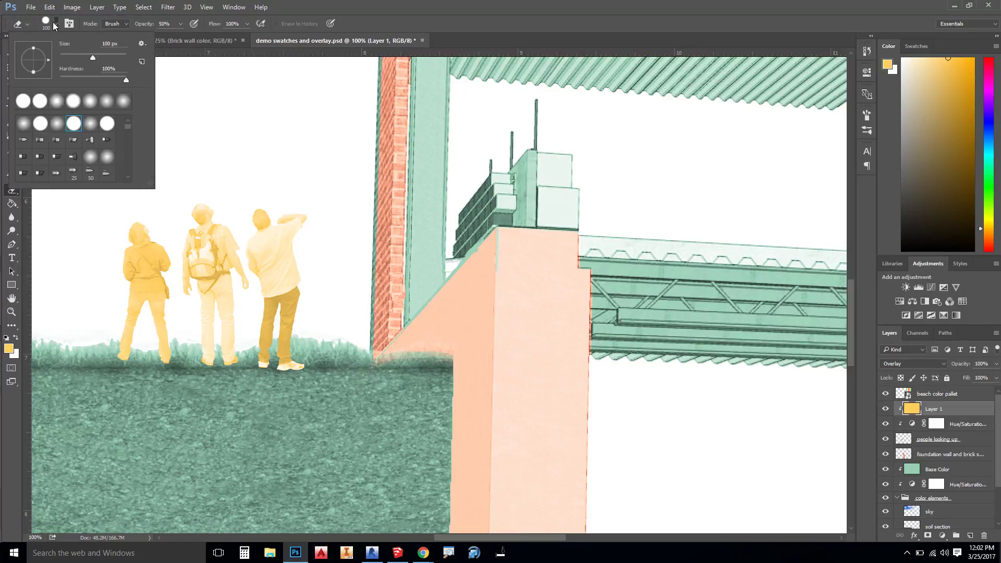
click(90, 105)
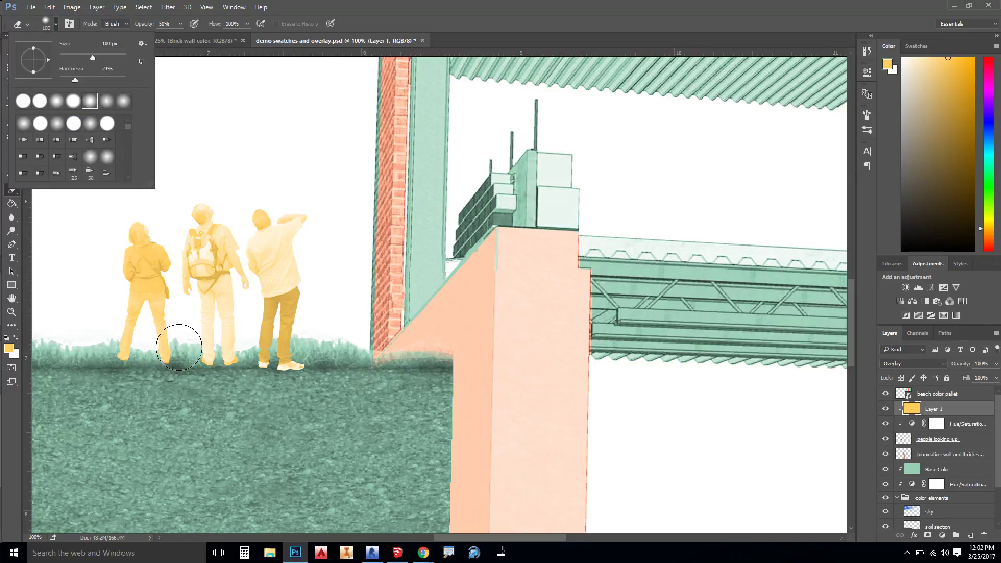
click(221, 371)
mouse_move(221, 371)
mouse_down()
mouse_move(208, 365)
mouse_move(216, 383)
mouse_move(225, 372)
mouse_move(204, 375)
mouse_move(230, 381)
mouse_move(250, 357)
mouse_up()
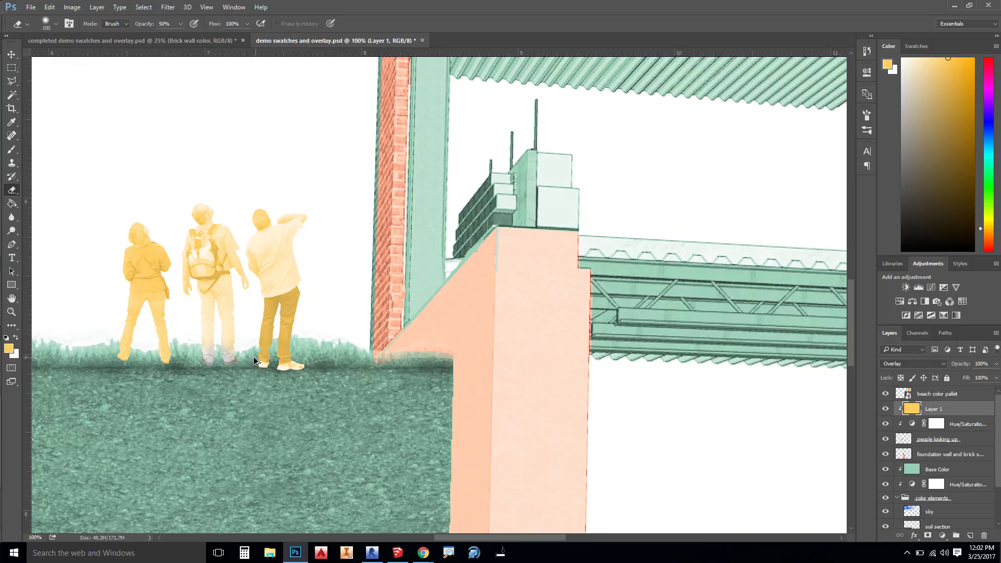
drag(253, 358, 250, 374)
Step: Erase the middle person's feet into the grass on the people looking up layer too
click(966, 441)
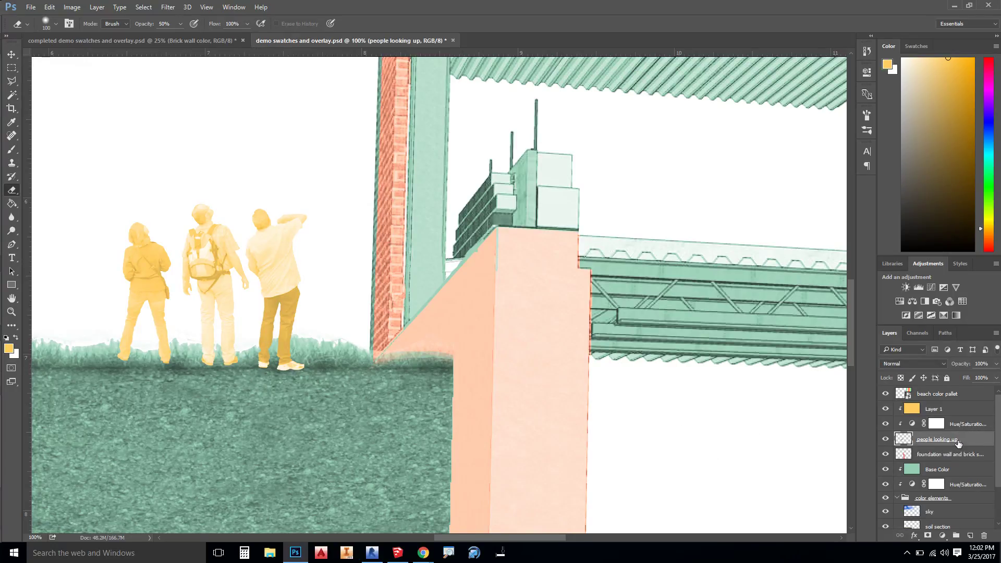
mouse_move(224, 376)
mouse_down()
mouse_move(192, 376)
mouse_move(201, 367)
mouse_move(228, 377)
mouse_move(186, 382)
mouse_move(165, 379)
mouse_move(170, 369)
mouse_move(128, 382)
mouse_move(113, 370)
mouse_move(168, 383)
mouse_move(248, 370)
mouse_up()
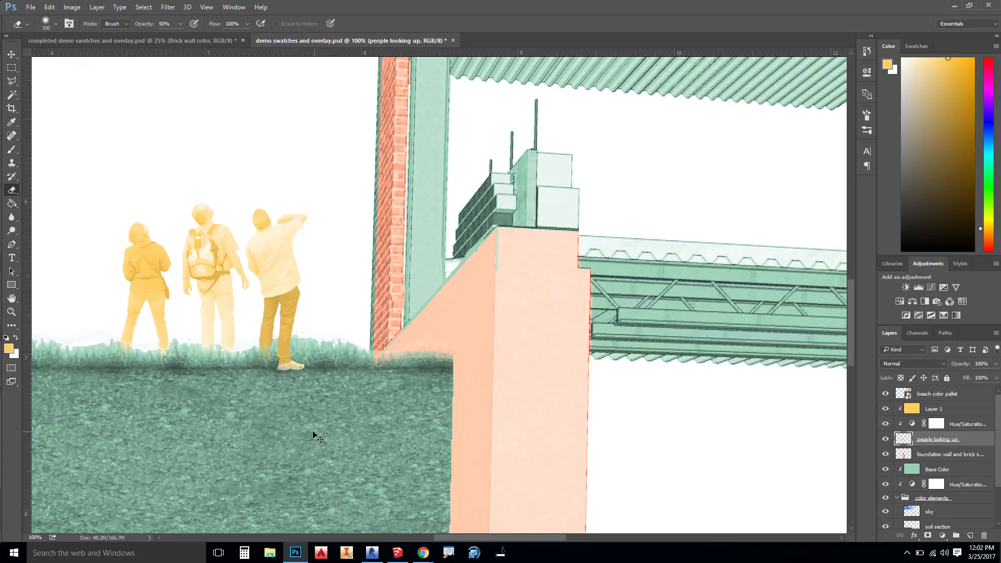
key(ctrl+minus)
key(ctrl+minus)
key(ctrl+minus)
key(ctrl+minus)
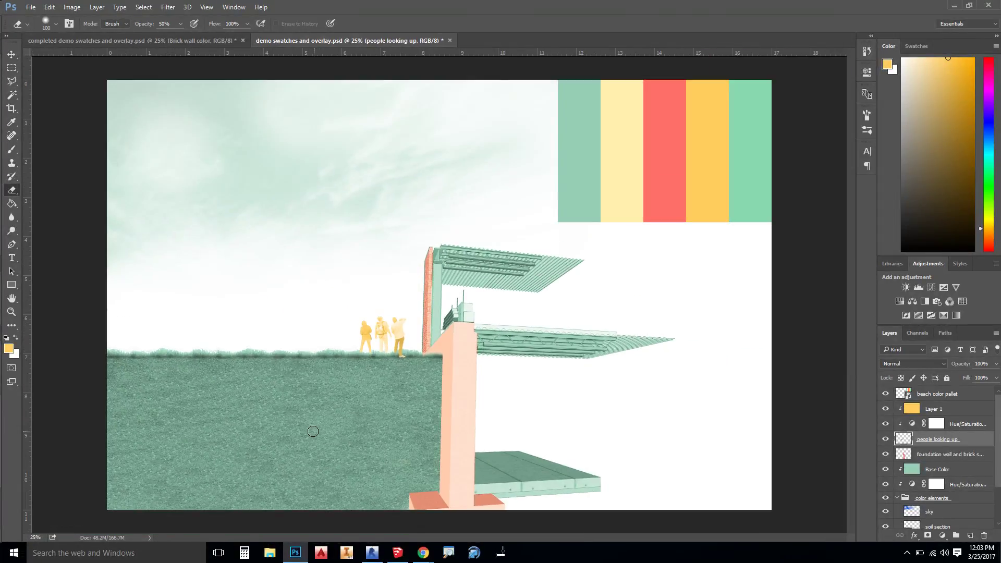
Step: Hide the beach color pallet layer and clip Layer 1 to the Hue/Saturation layer
click(885, 394)
alt+click(898, 405)
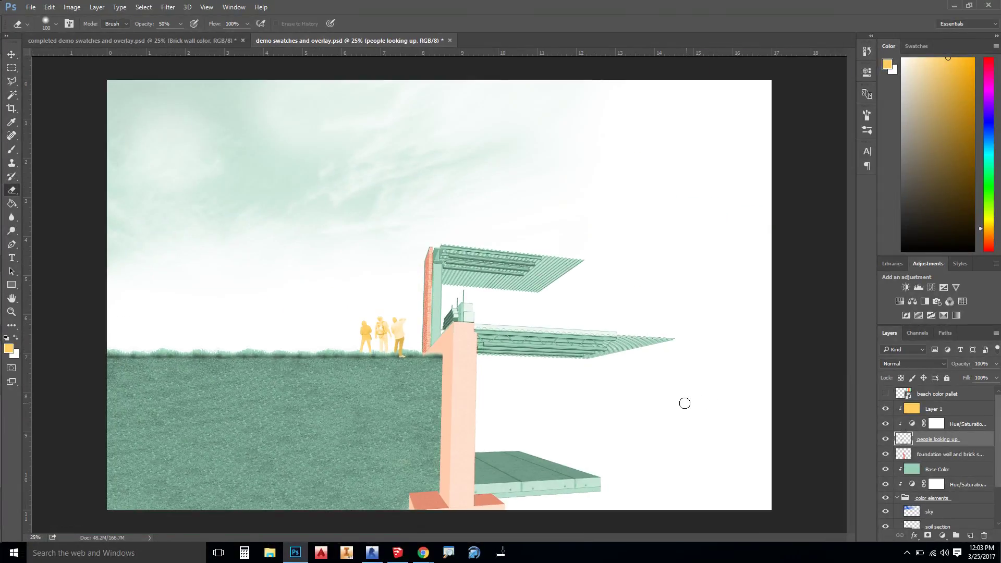